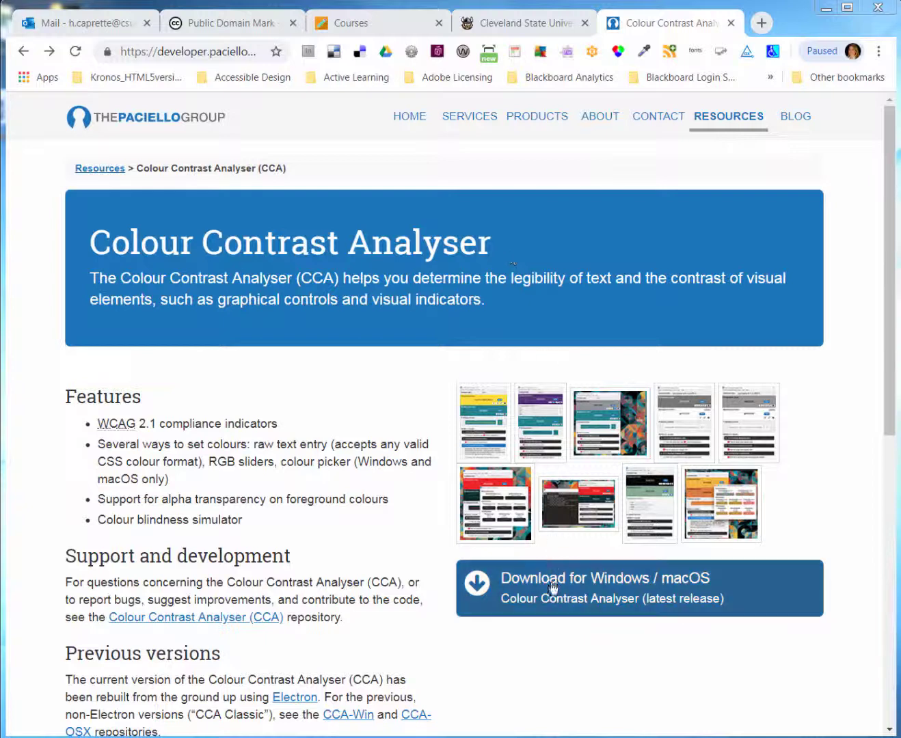
# On the latest CCA v1.1.1 release, start downloading the CCA-Setup-1.1.1.exe installer from Assets
pyautogui.click(620, 585)
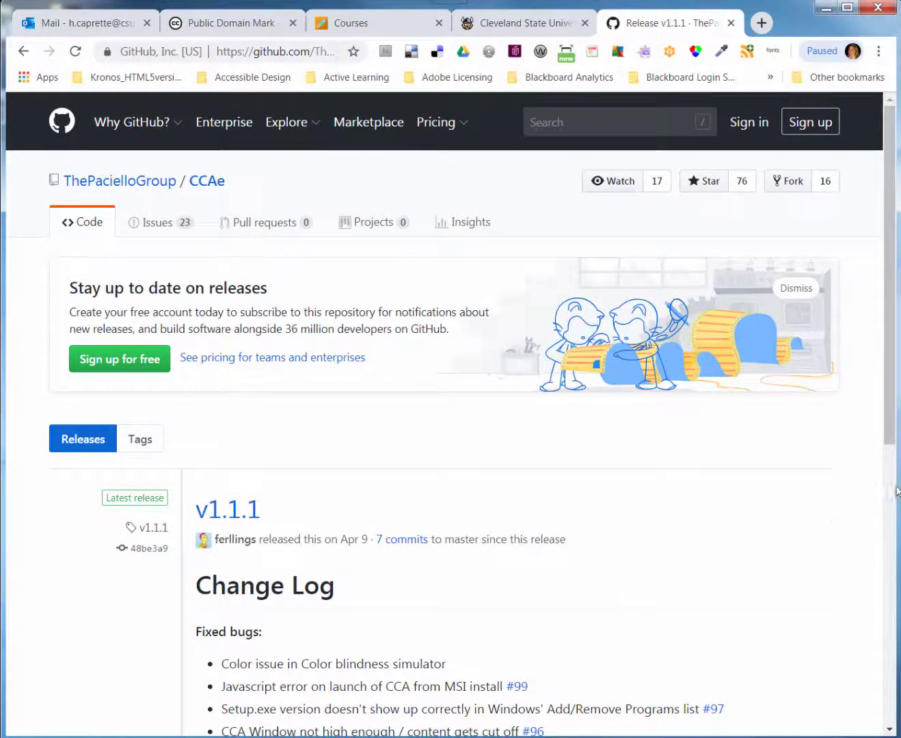
pyautogui.moveTo(895, 264); pyautogui.dragTo(897, 463)
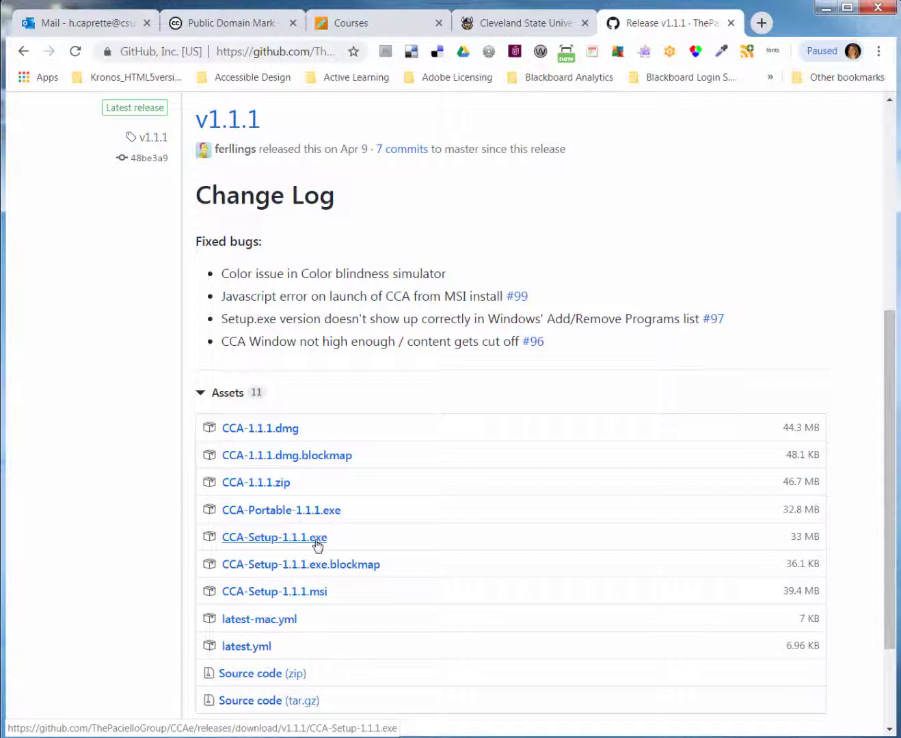
pyautogui.click(317, 543)
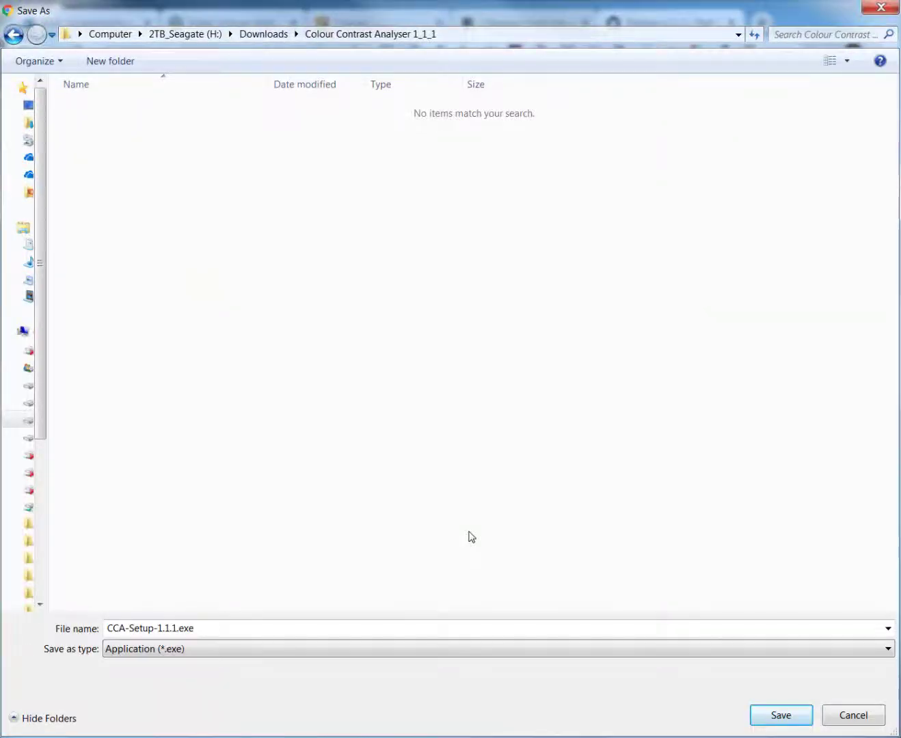
# Save CCA-Setup-1.1.1.exe to the download folder and run it
pyautogui.click(788, 722)
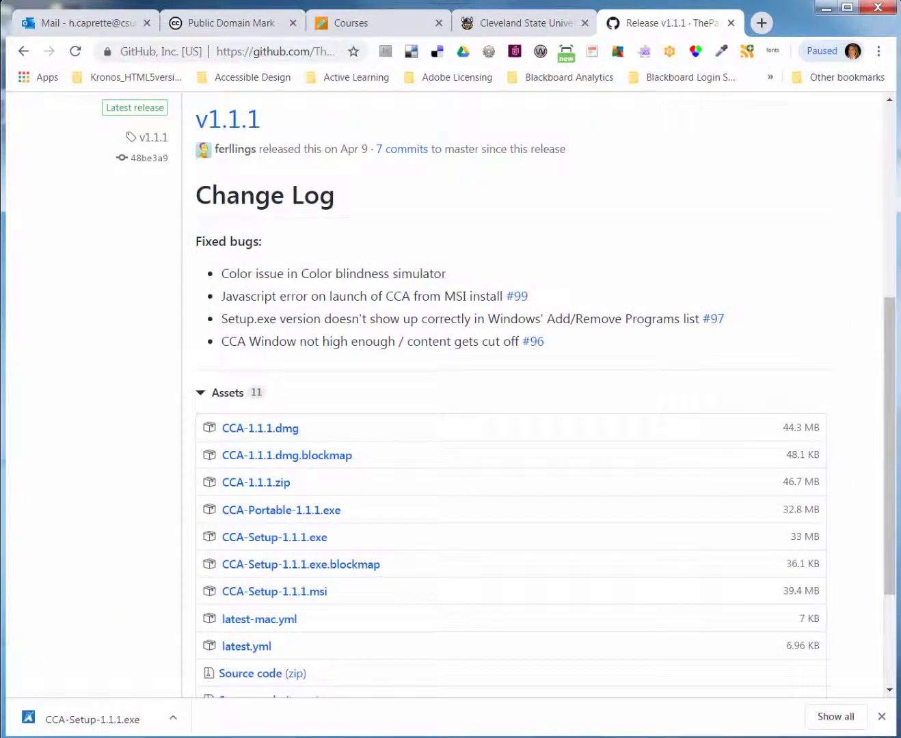
pyautogui.click(174, 718)
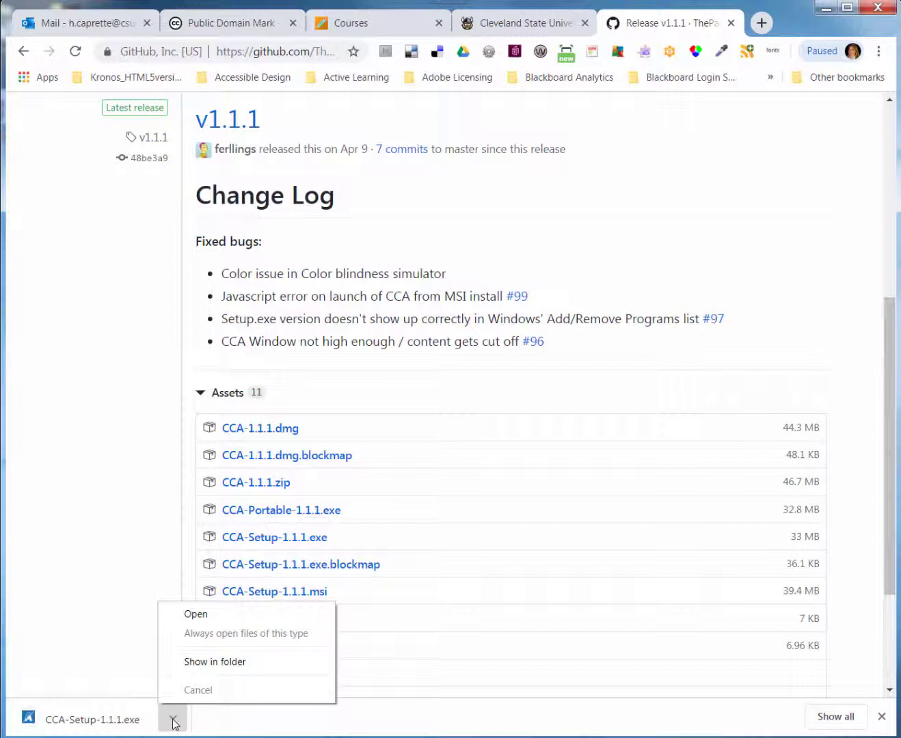
pyautogui.click(196, 617)
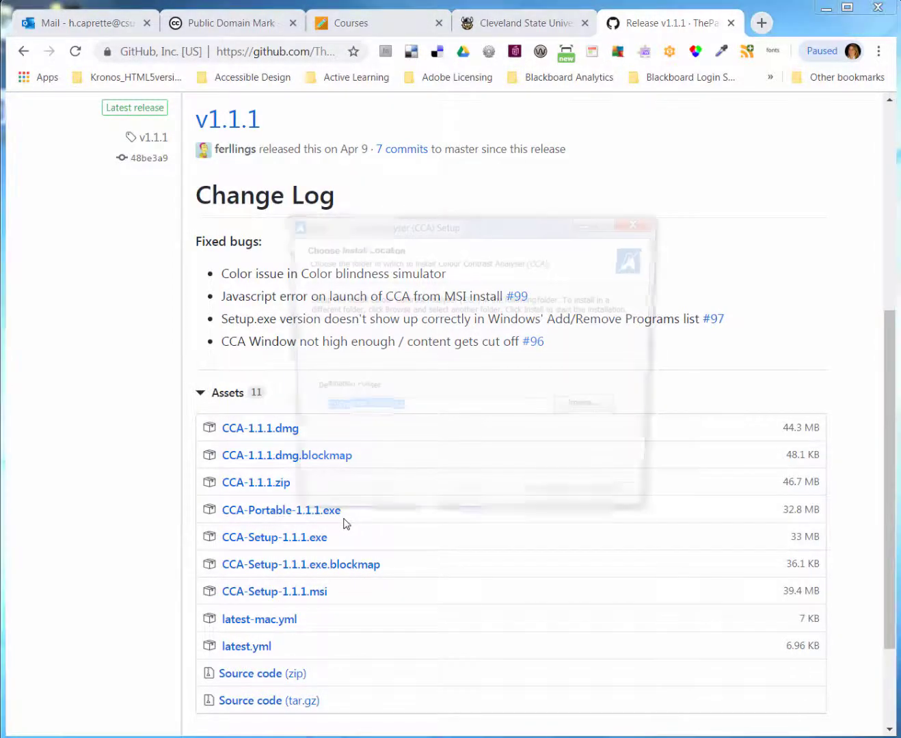
# Start the install, let setup close the analyser, then cancel the uninstall and aborted setup
pyautogui.click(557, 506)
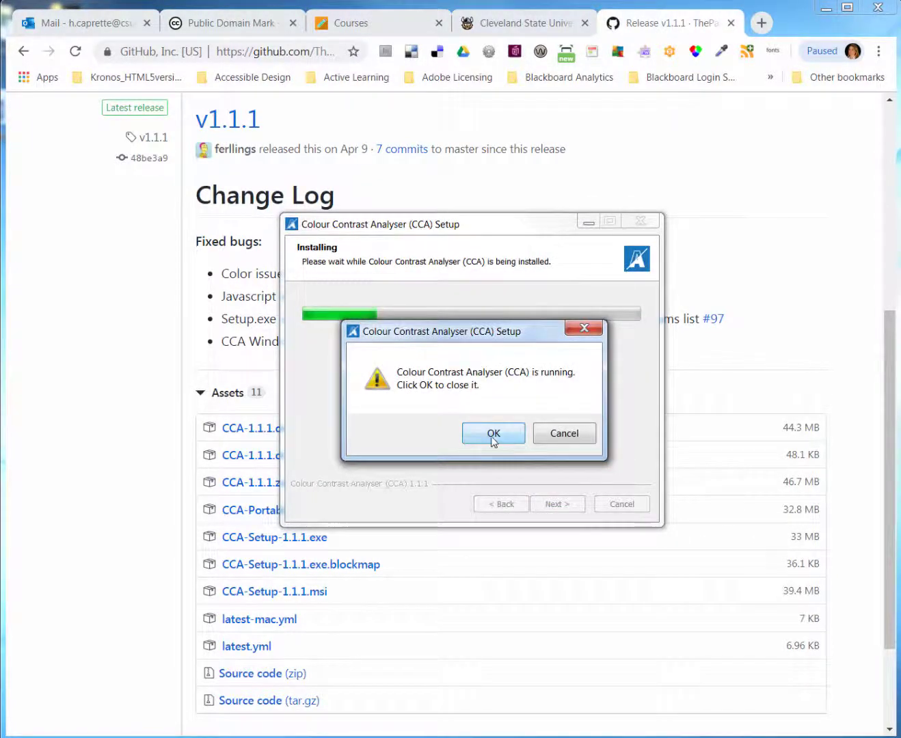
pyautogui.click(491, 437)
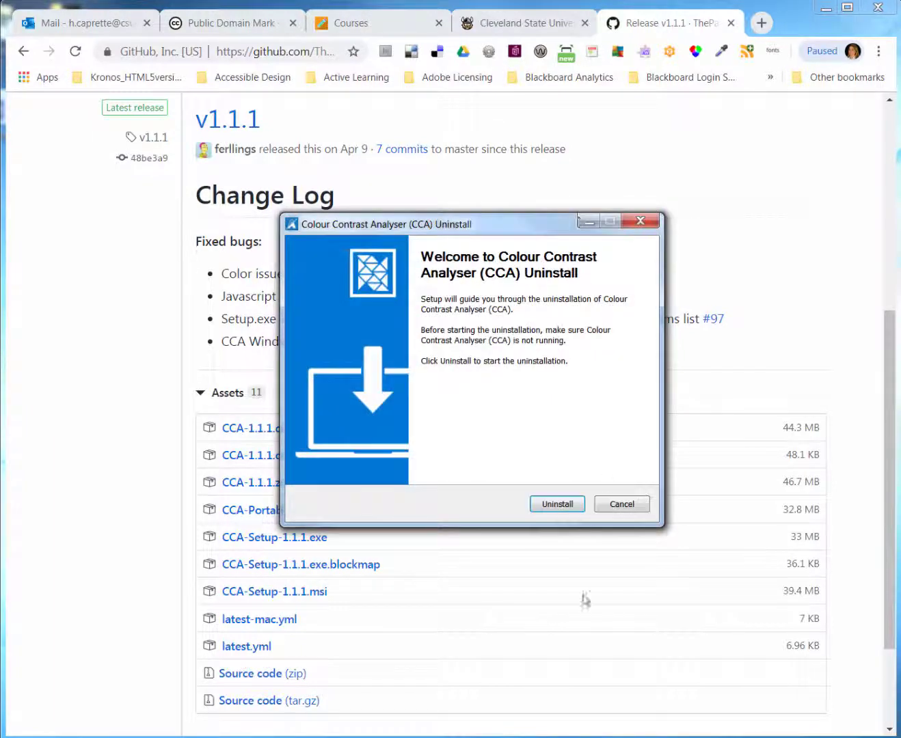
pyautogui.click(623, 508)
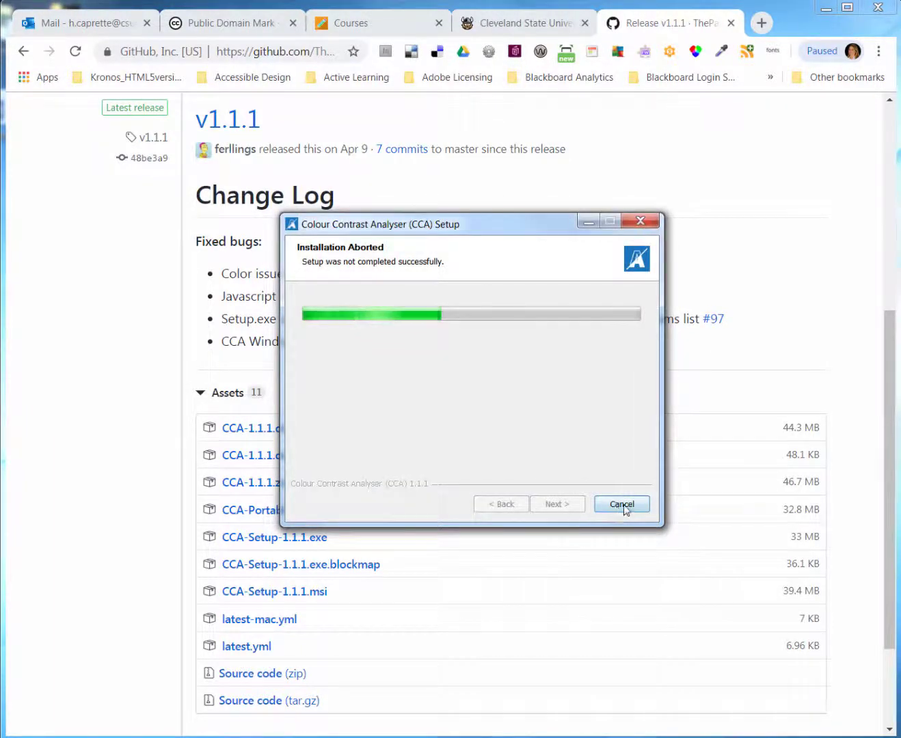
pyautogui.click(627, 506)
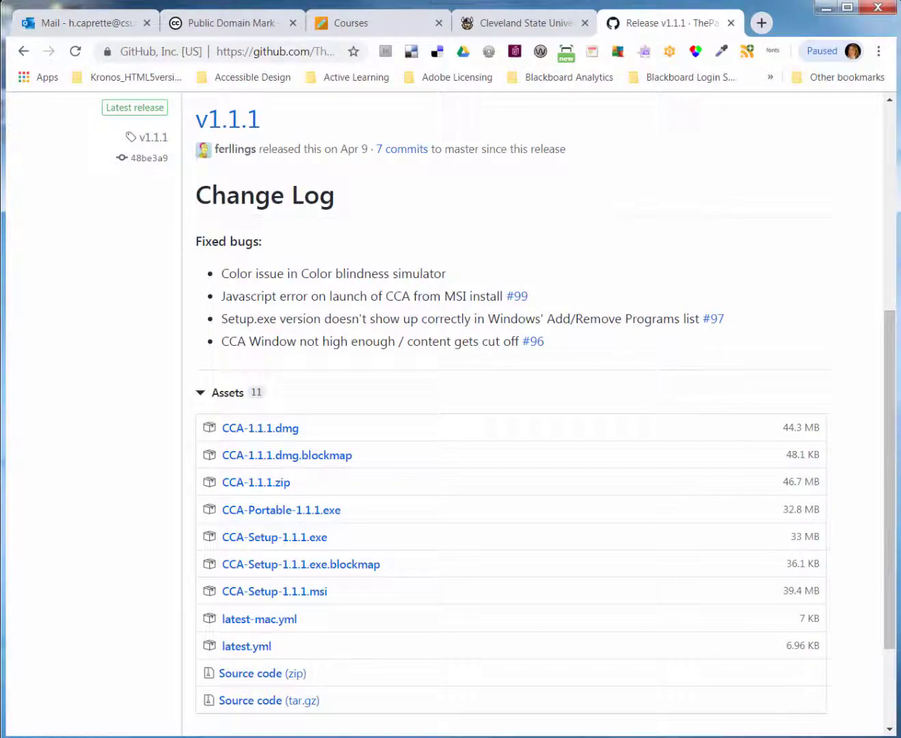
# Close the GitHub tab, then launch CCA from its desktop shortcut and place it over the CSU homepage
pyautogui.hotkey('ctrl', 'w')
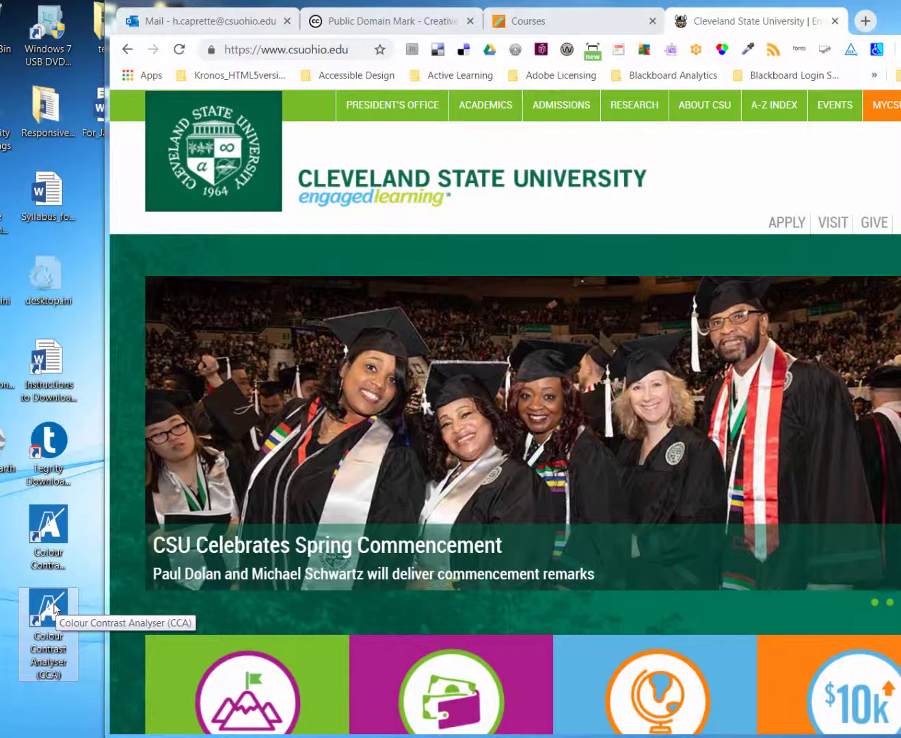
pyautogui.doubleClick(55, 608)
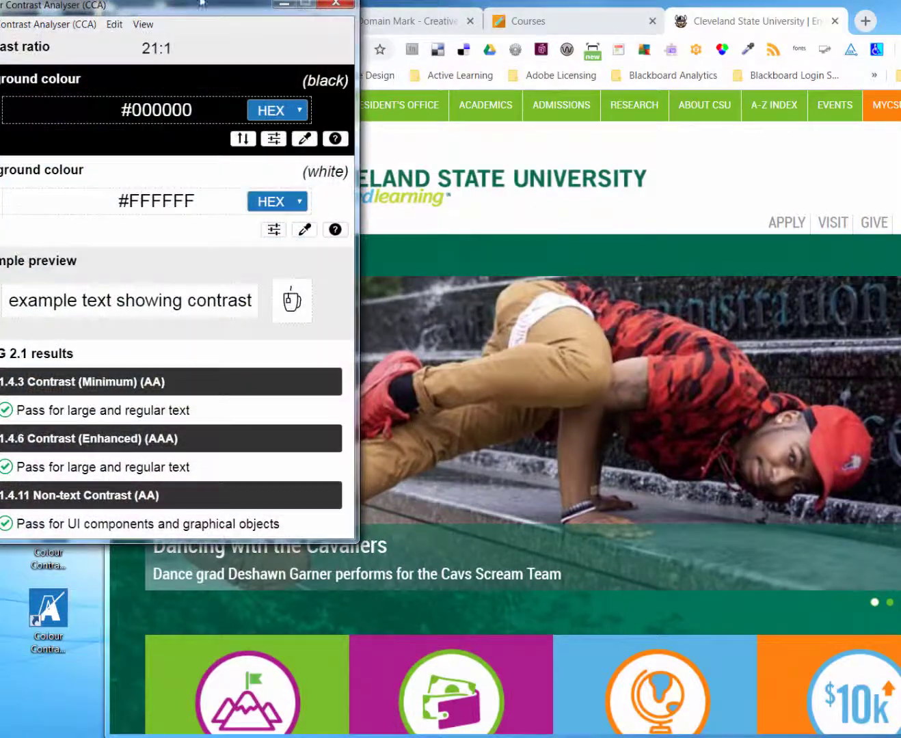
pyautogui.moveTo(206, 8); pyautogui.dragTo(387, 184)
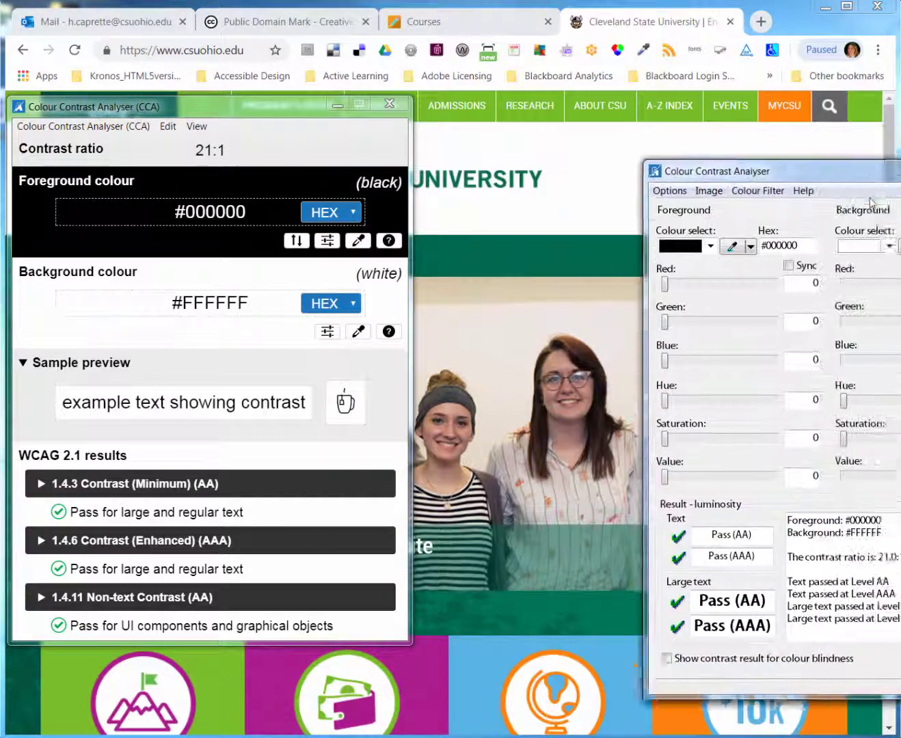
# In the older analyser, start the Screen vision simulation and position it over the homepage slideshow
pyautogui.moveTo(715, 191); pyautogui.dragTo(549, 105)
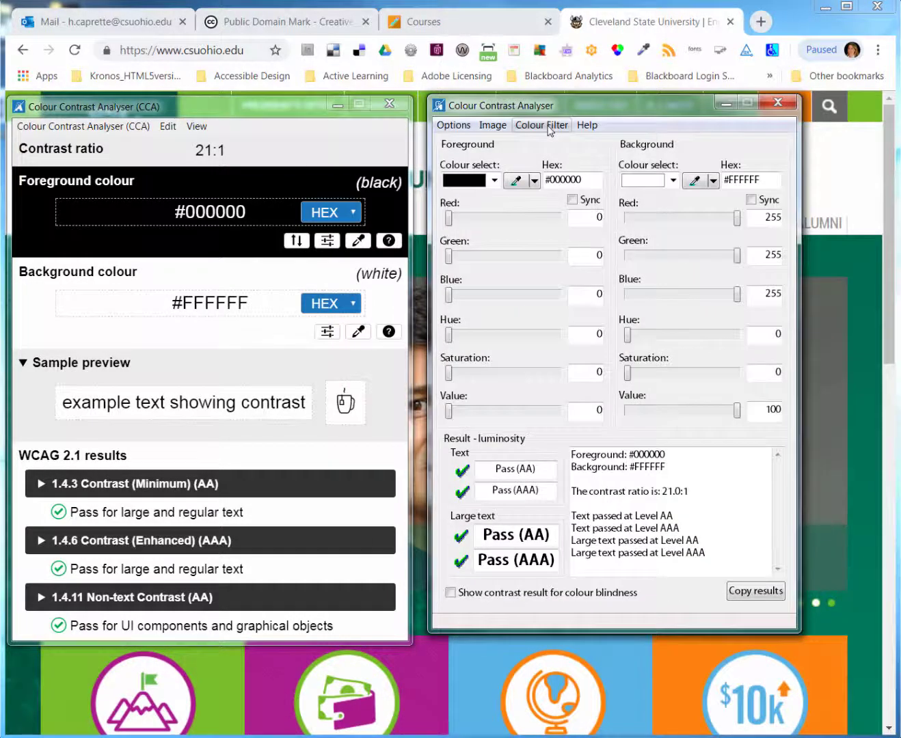
pyautogui.click(497, 127)
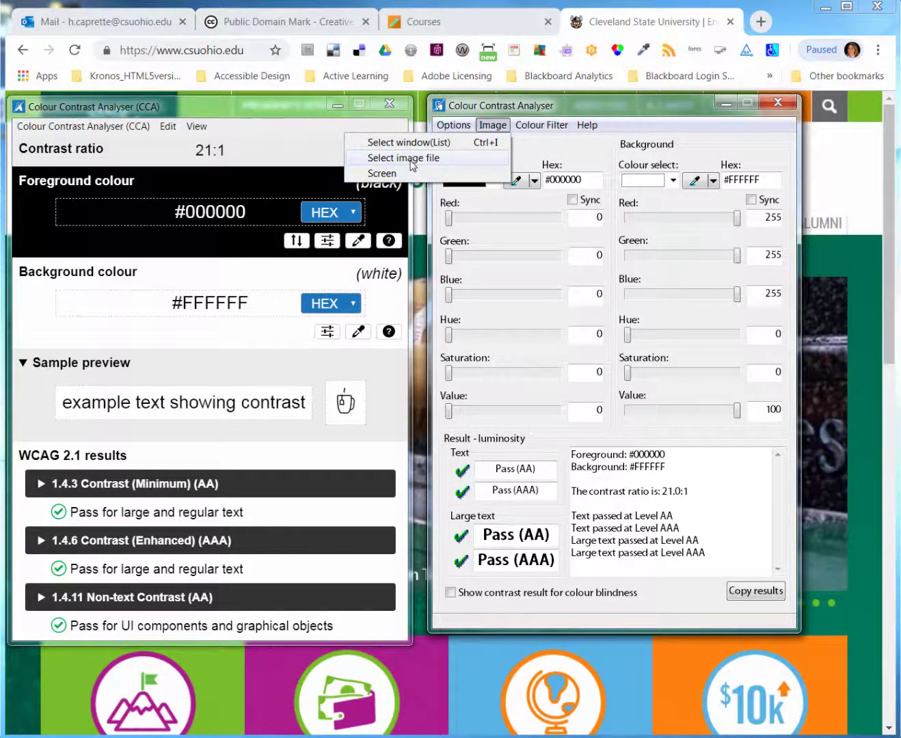
pyautogui.click(404, 176)
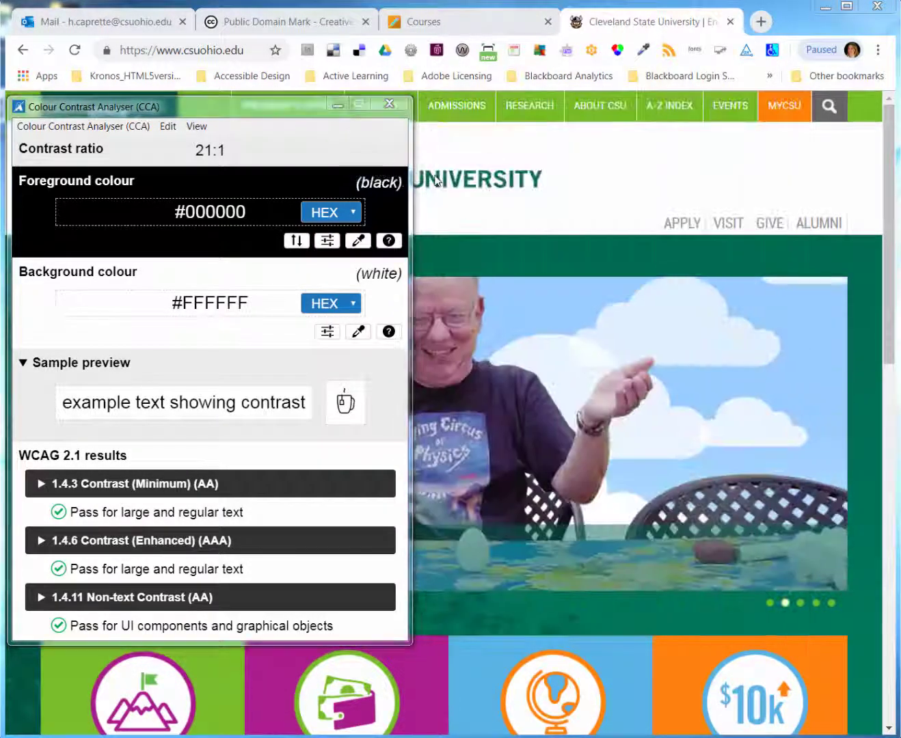
pyautogui.moveTo(611, 339); pyautogui.dragTo(569, 272)
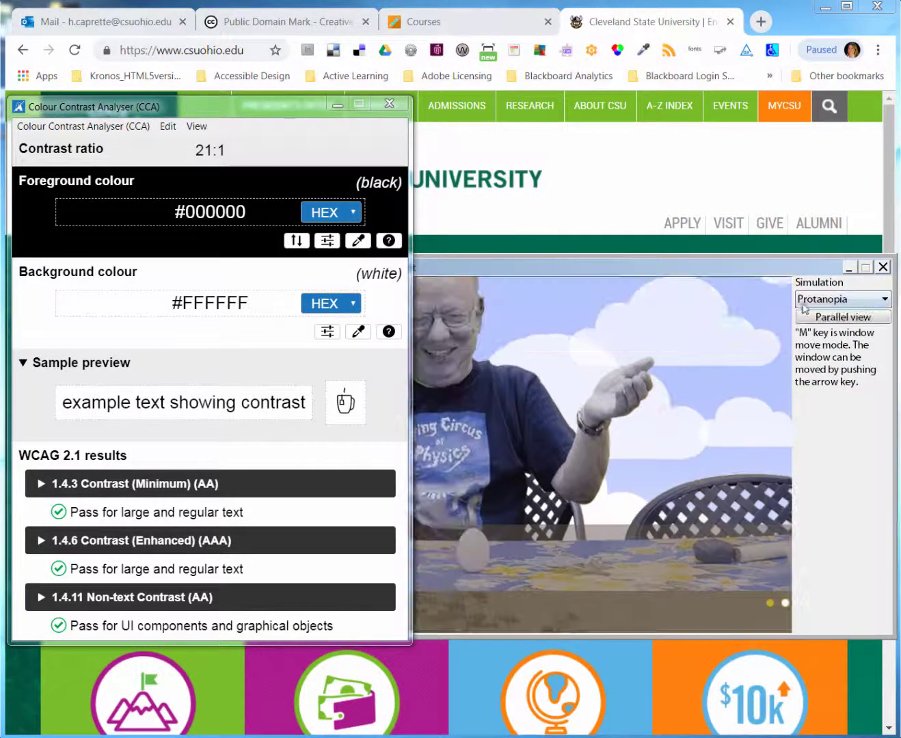
pyautogui.click(339, 106)
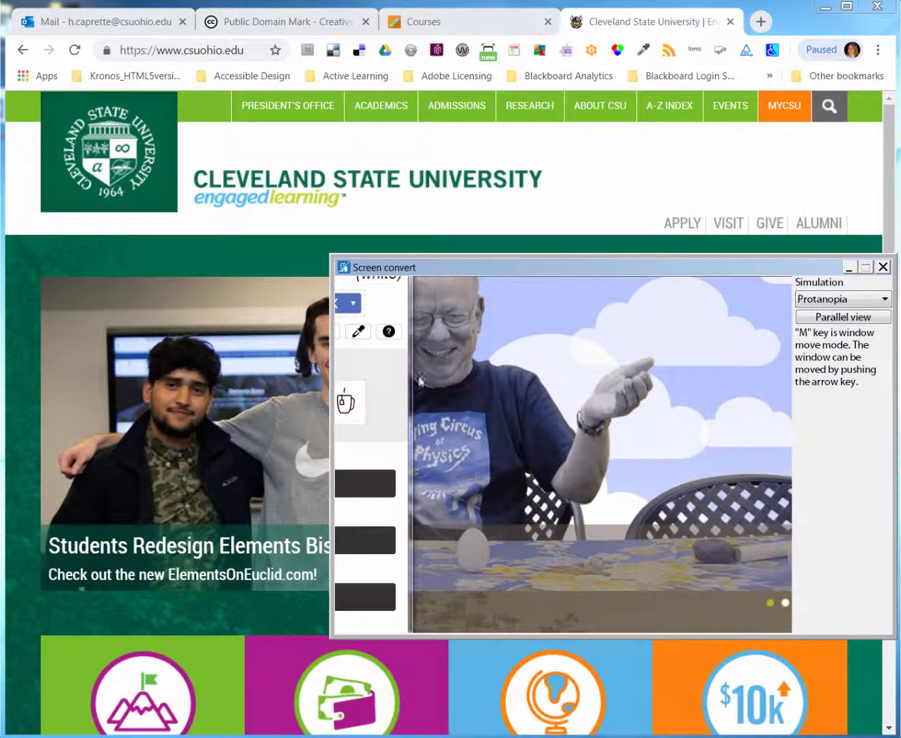
pyautogui.moveTo(469, 269); pyautogui.dragTo(234, 254)
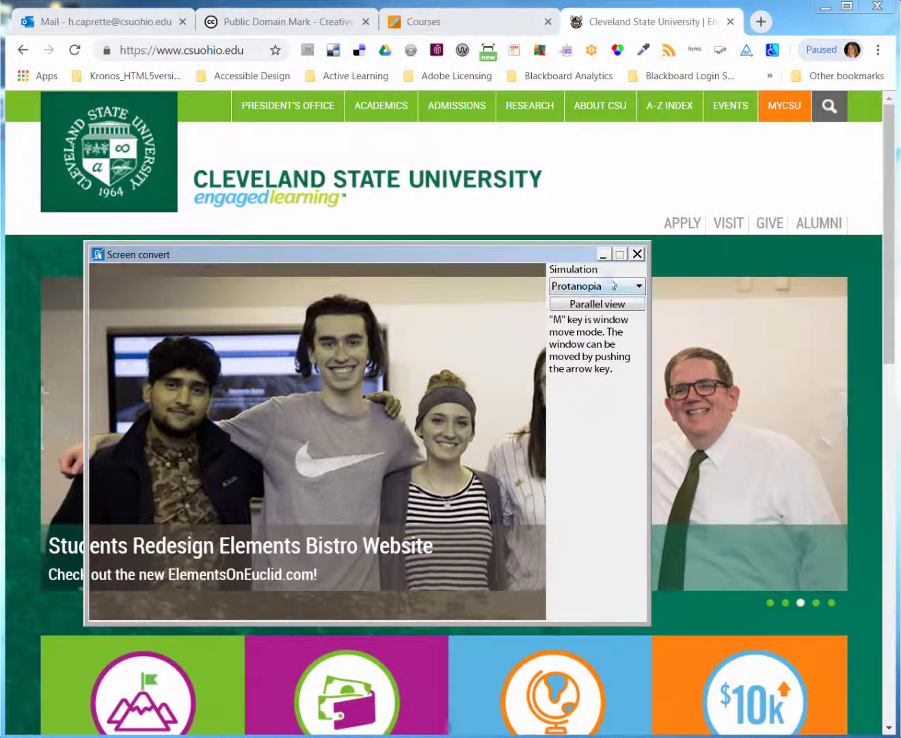
# Try the Deuteranopia, Tritanopia, Grayscale and Cataracts simulations, ending on Cataracts
pyautogui.click(636, 287)
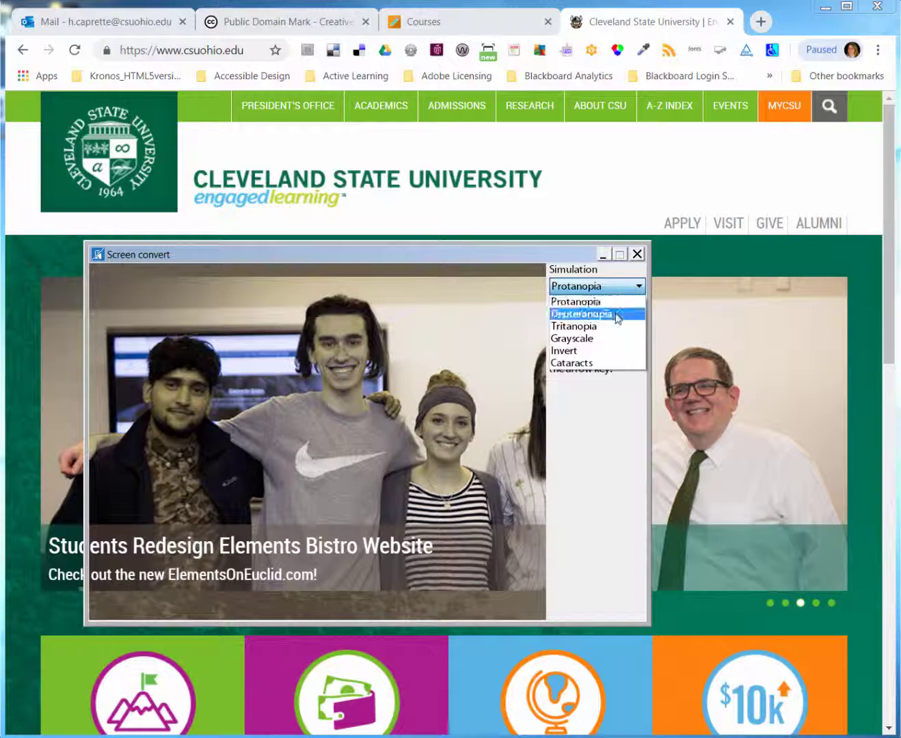
pyautogui.click(617, 314)
pyautogui.click(636, 287)
pyautogui.click(617, 327)
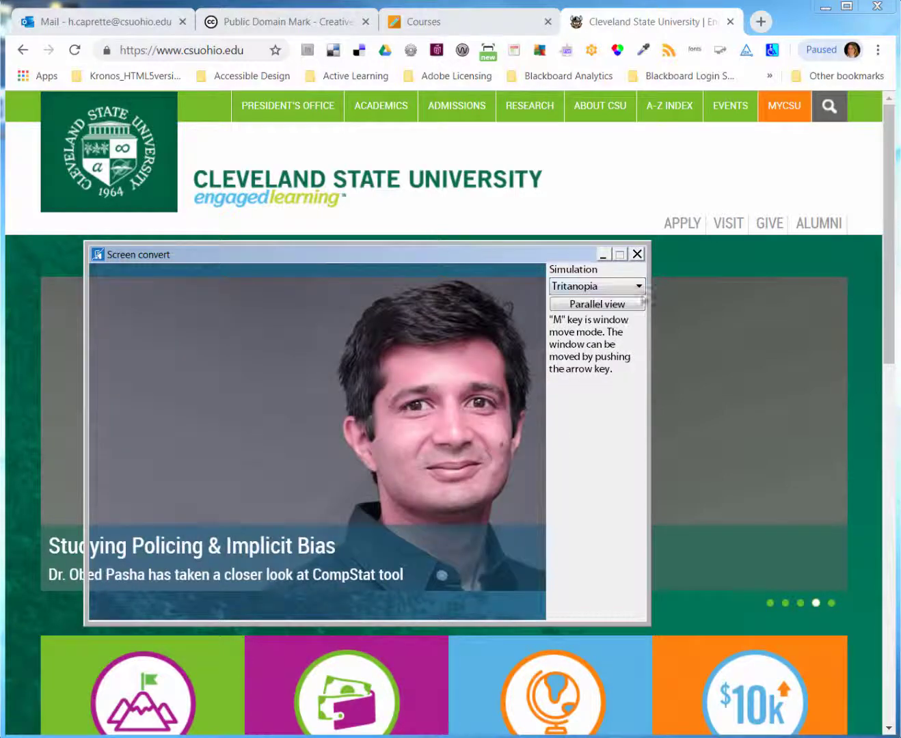
pyautogui.click(639, 287)
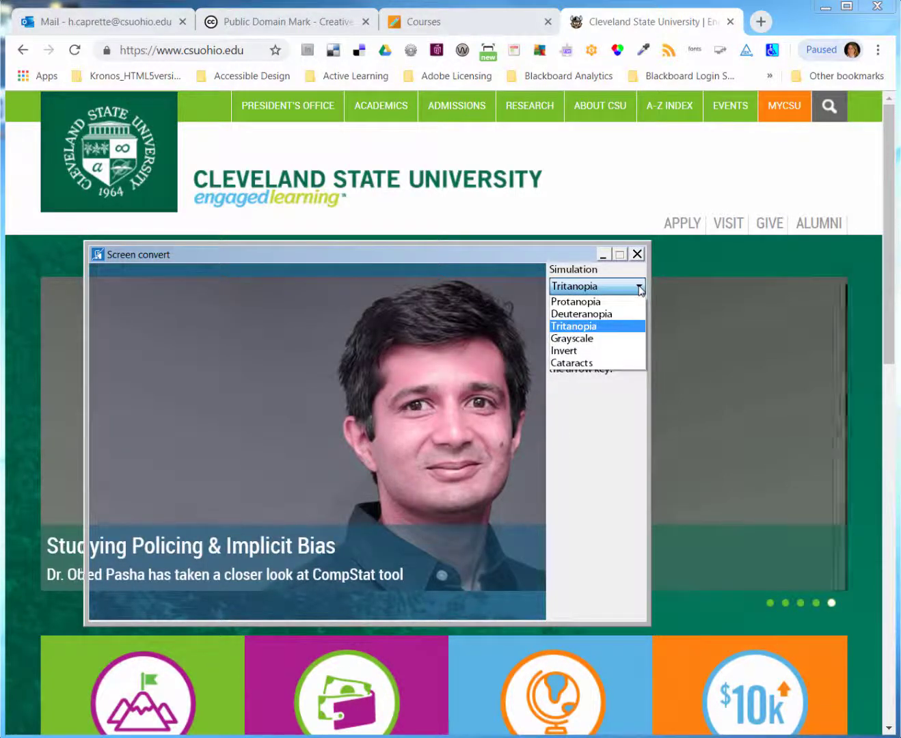
pyautogui.click(600, 341)
pyautogui.click(628, 287)
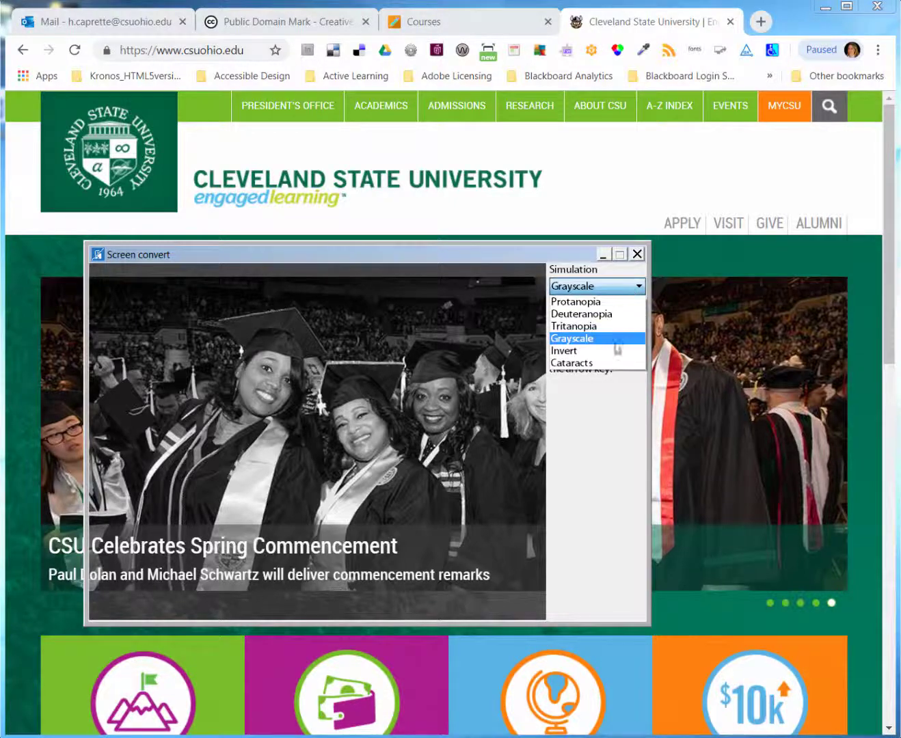
pyautogui.click(611, 363)
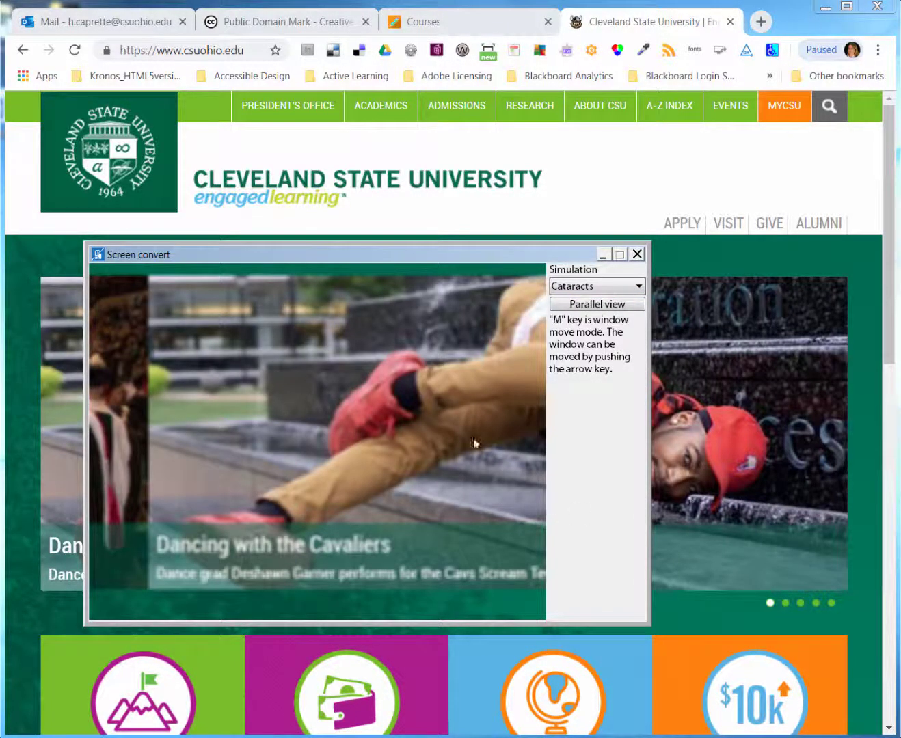
pyautogui.moveTo(466, 254); pyautogui.dragTo(679, 256)
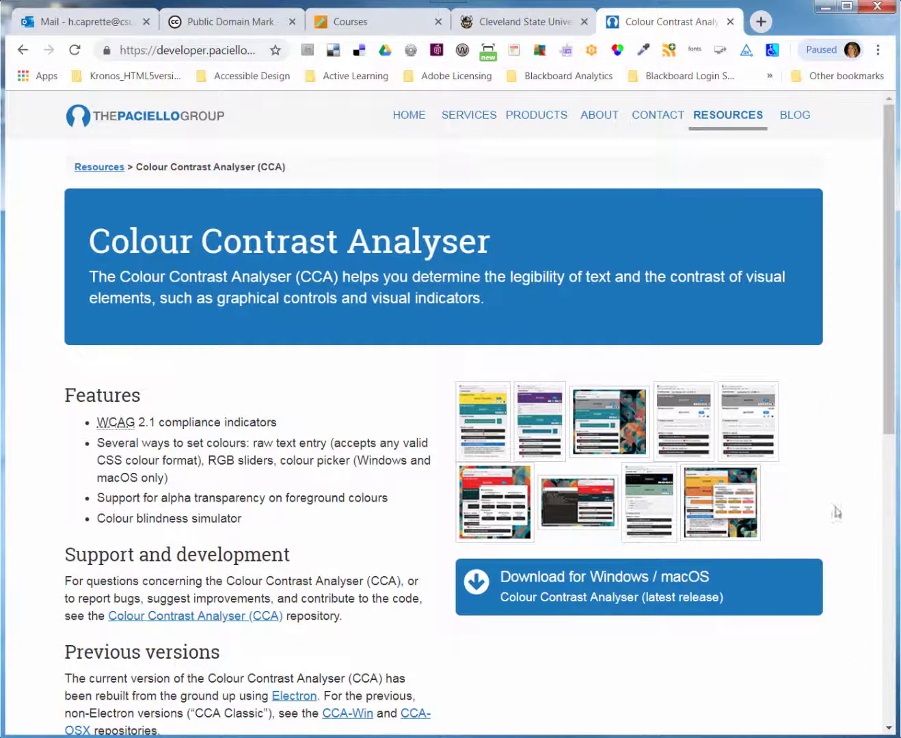
# Open the CCA-Win repository and its package folder with the 32bit and 64bit executables
pyautogui.scroll(-4, 887, 417)
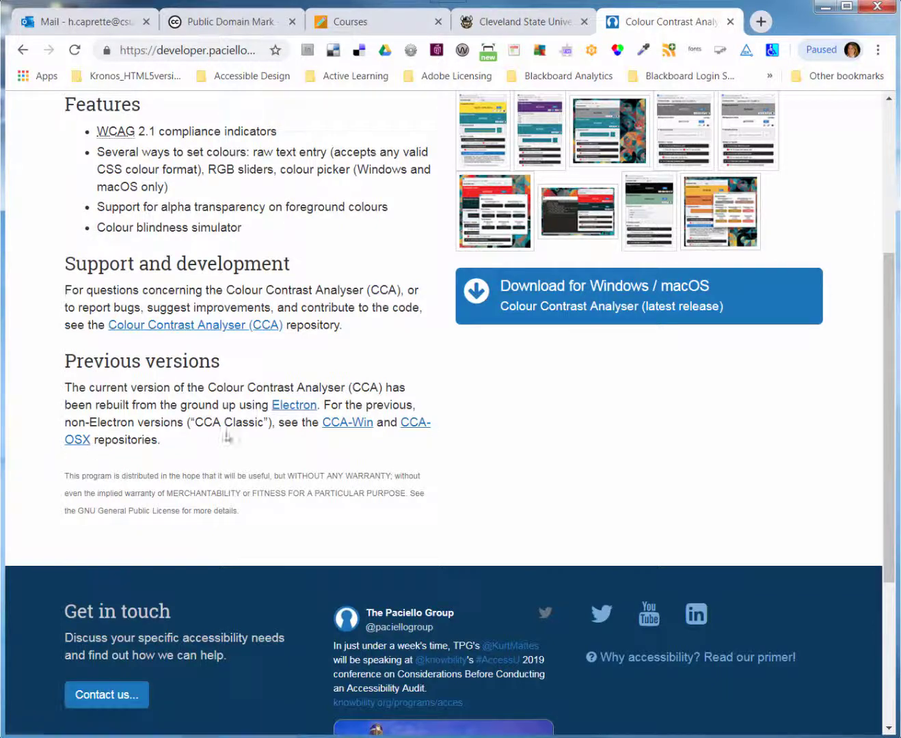
pyautogui.click(355, 425)
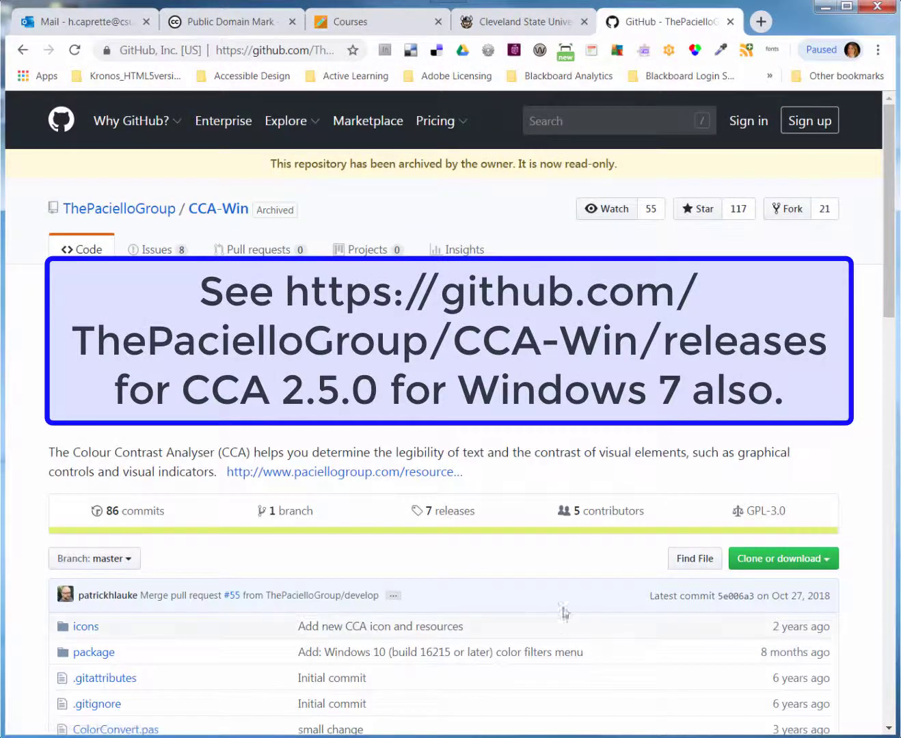
pyautogui.moveTo(880, 311); pyautogui.dragTo(898, 409)
pyautogui.scroll(5, 61, 657)
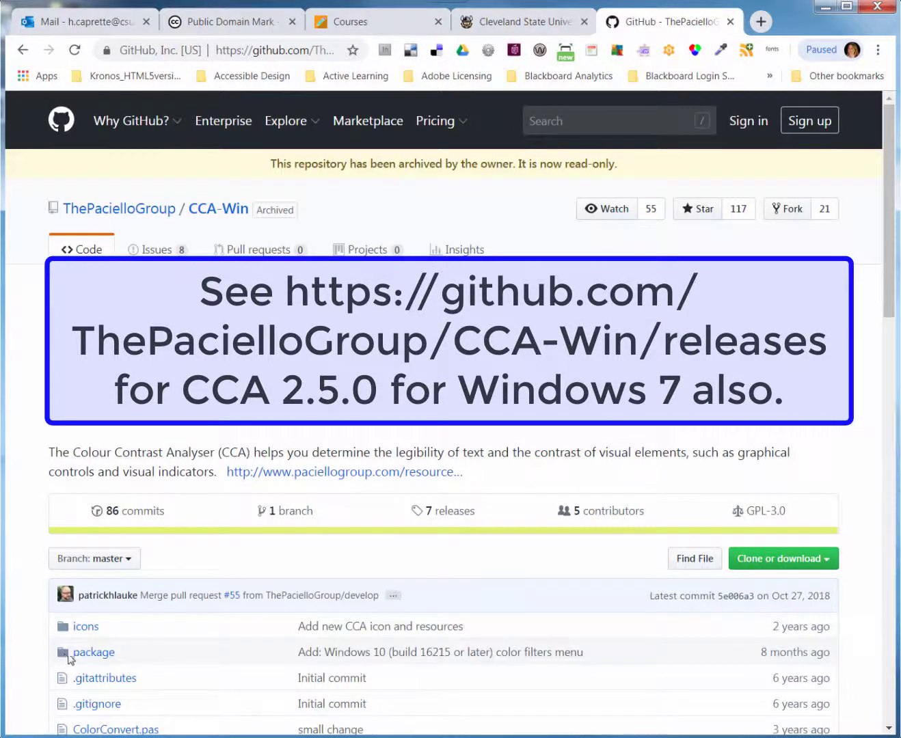
pyautogui.click(71, 656)
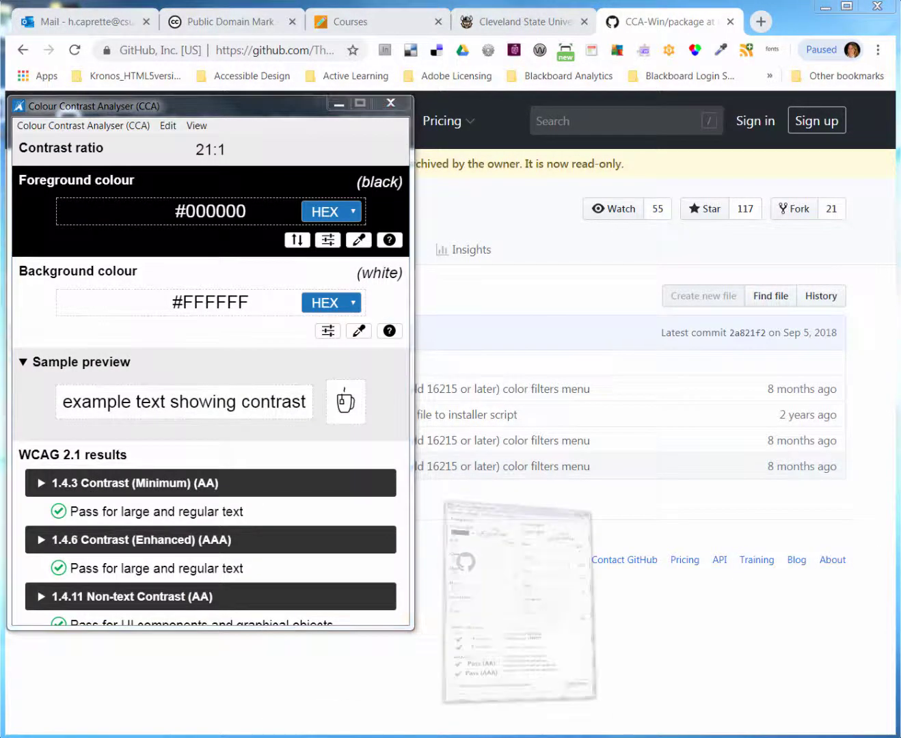
# Try both foreground eyedroppers, cancel sampling, minimise the older analyser and return to the CSU tab
pyautogui.click(360, 241)
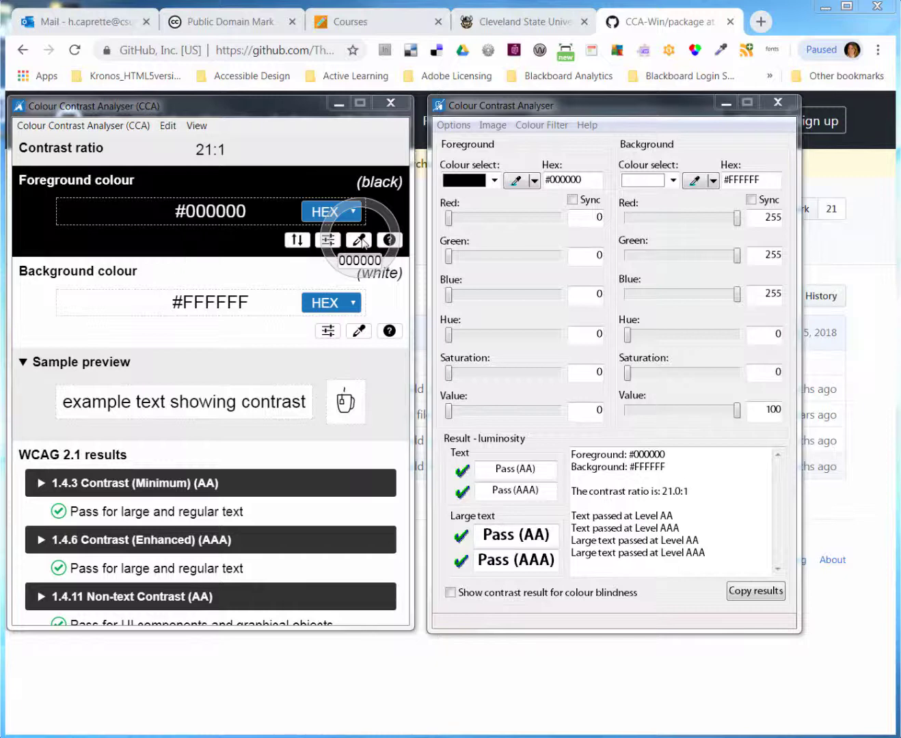
pyautogui.click(364, 243)
pyautogui.click(516, 180)
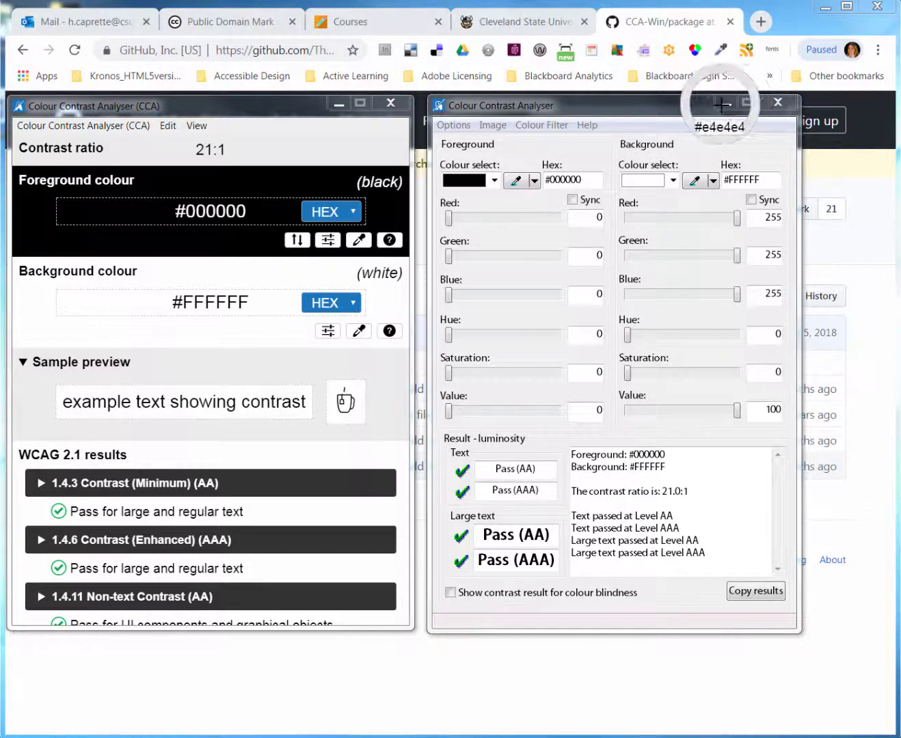
pyautogui.press('Escape')
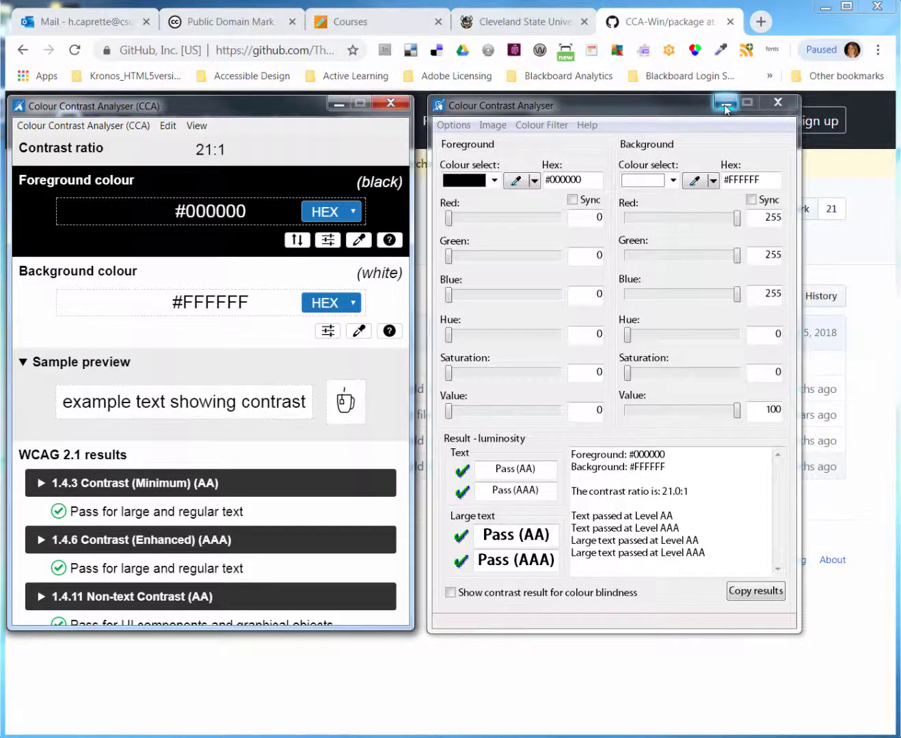
pyautogui.click(724, 105)
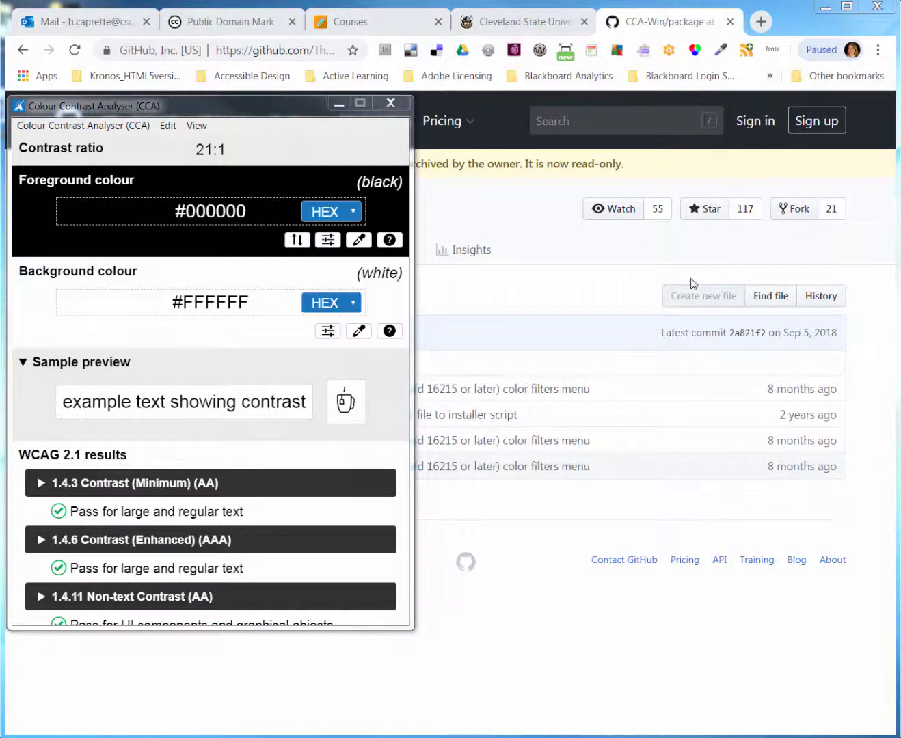
pyautogui.click(526, 22)
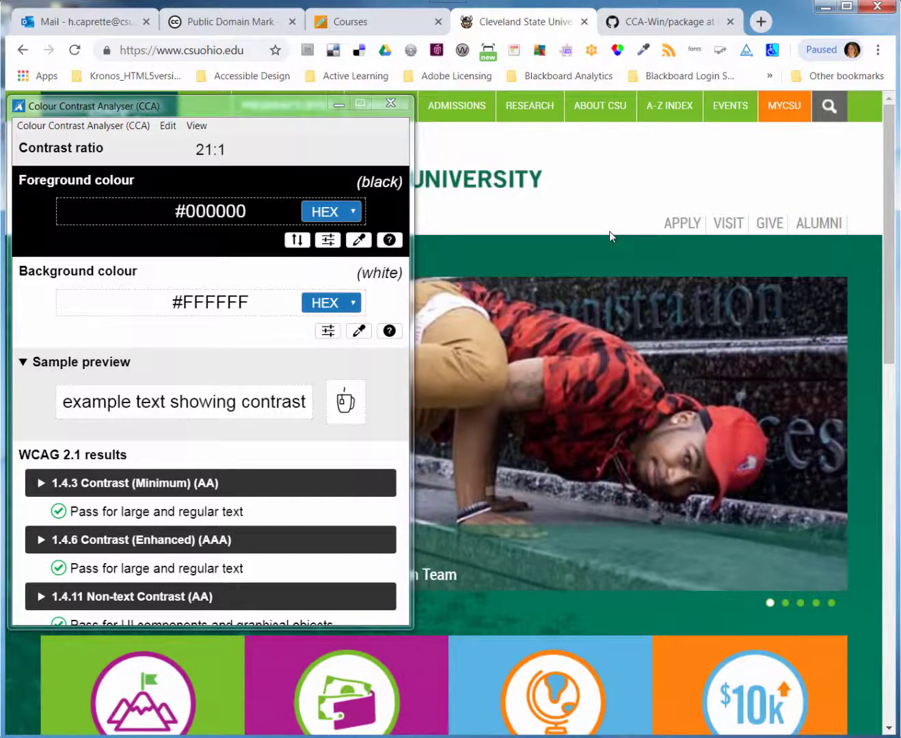
# Sample the green CLEVELAND STATE UNIVERSITY title #0B6A4E as foreground, giving 6.6:1 against white
pyautogui.moveTo(279, 115); pyautogui.dragTo(507, 258)
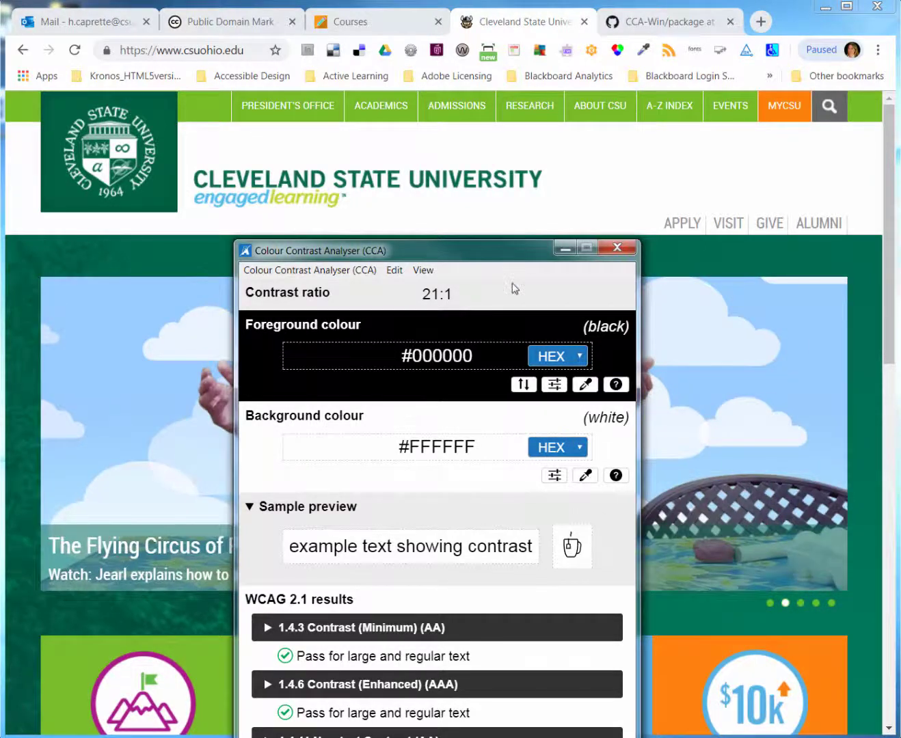
pyautogui.click(590, 388)
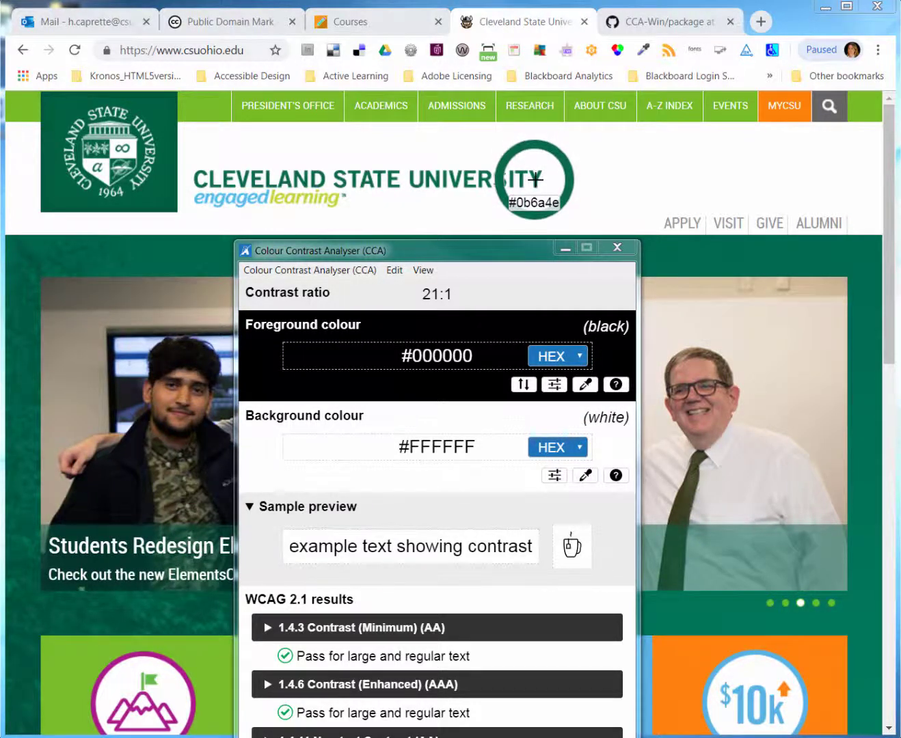
pyautogui.click(534, 179)
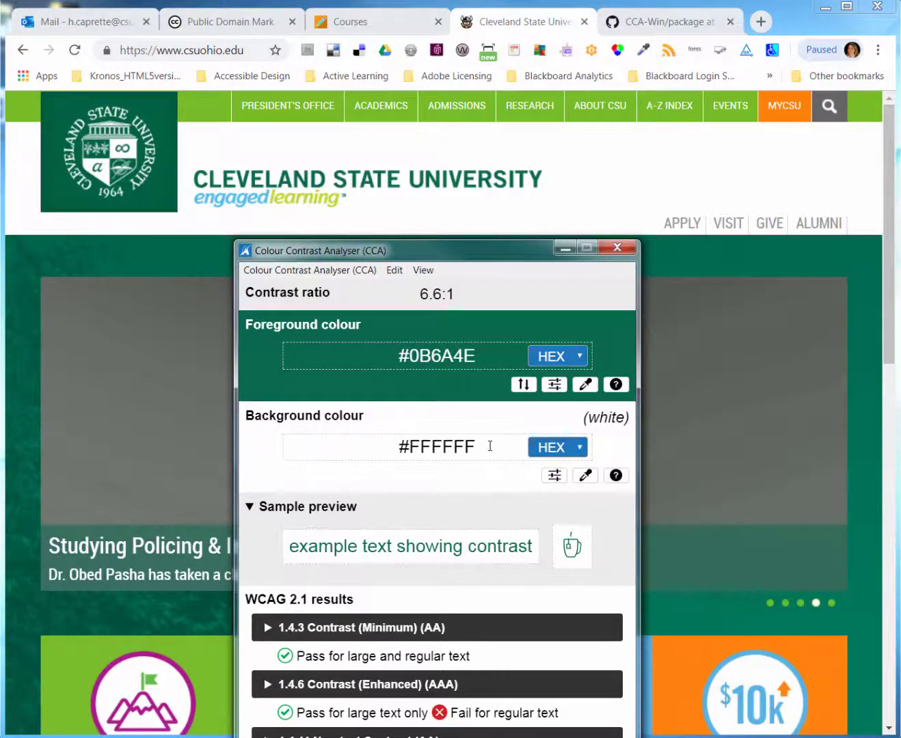
pyautogui.moveTo(458, 259); pyautogui.dragTo(463, 147)
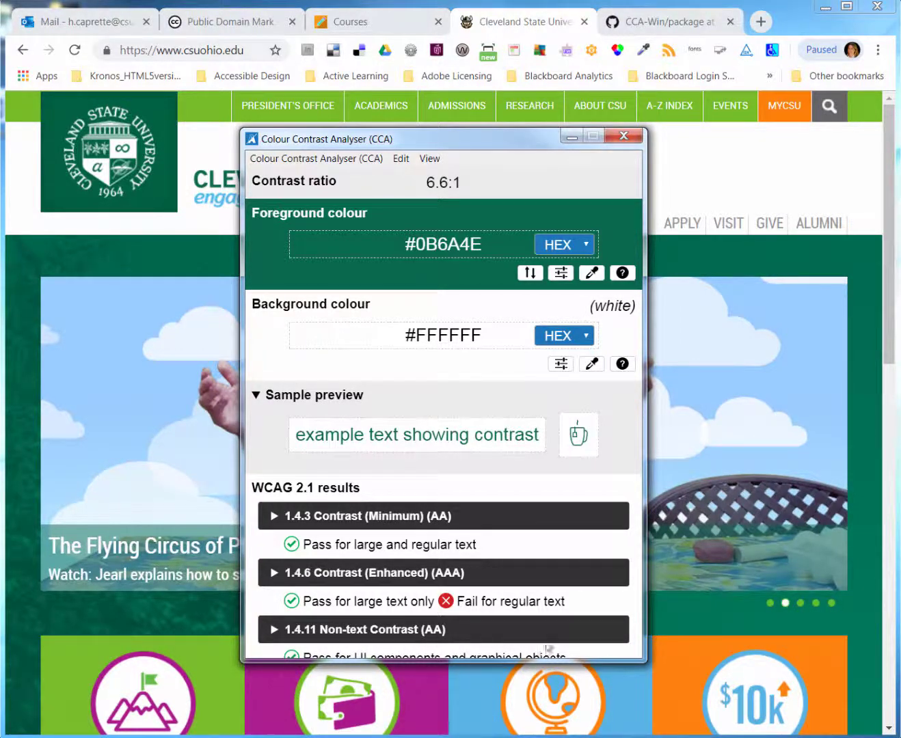
# Sample the grey APPLY and ALUMNI link text as foreground: #989898 gives 2.9:1, failing AA and AAA
pyautogui.click(593, 273)
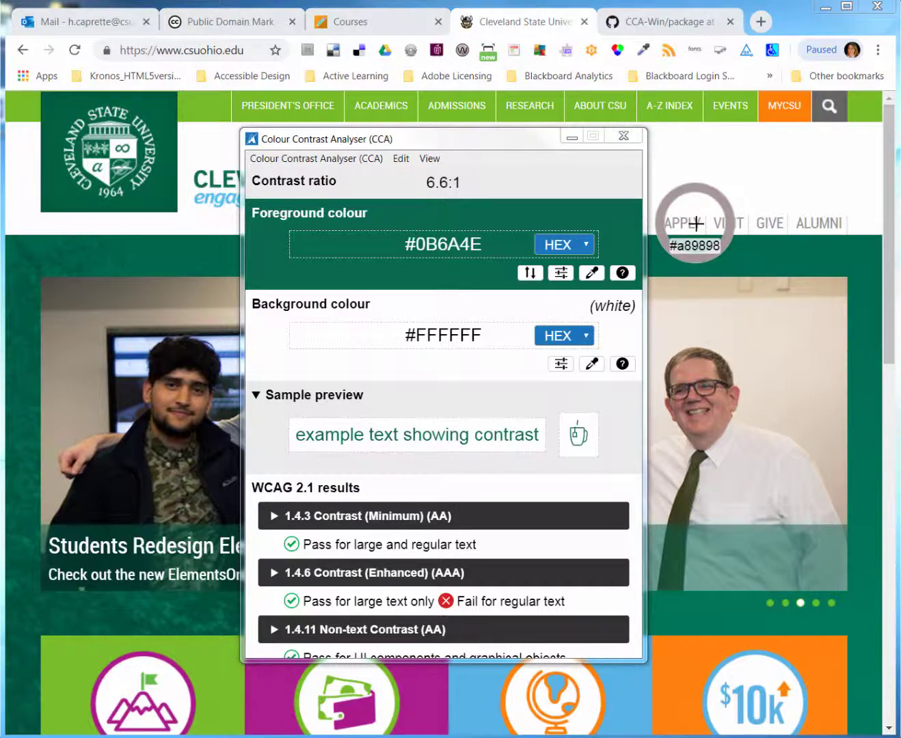
pyautogui.click(696, 224)
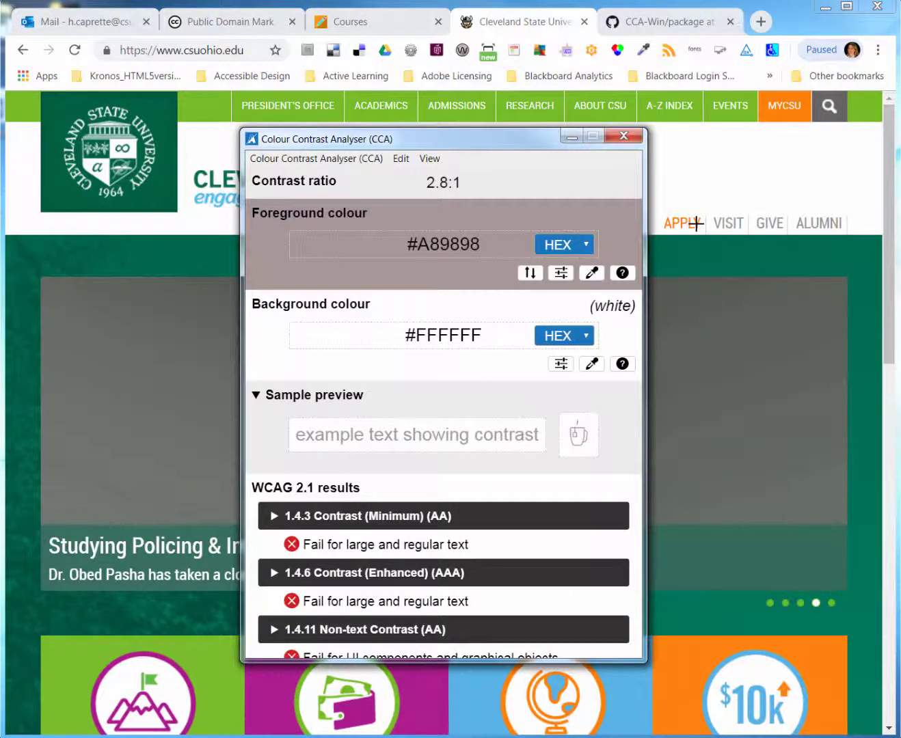
pyautogui.click(591, 273)
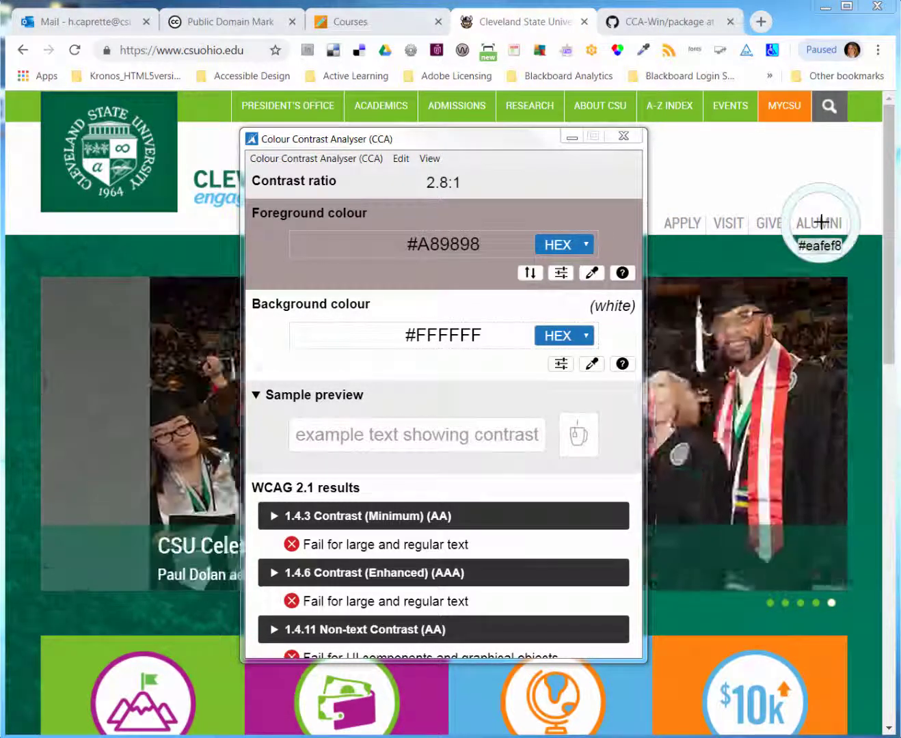
pyautogui.click(819, 220)
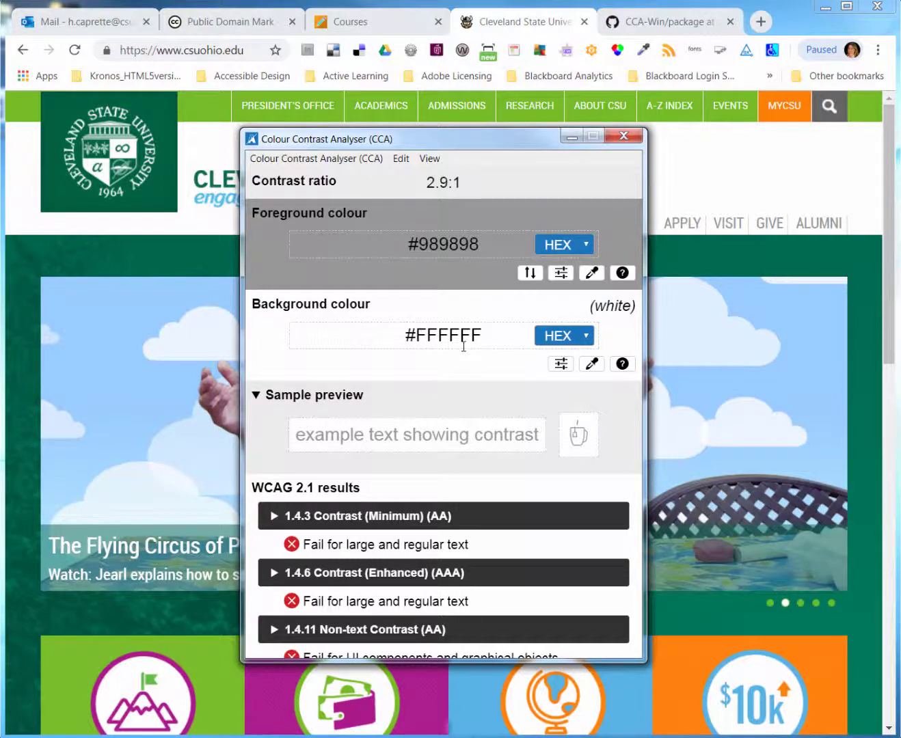
# Using HSL sliders, darken the foreground Lightness to 46 (#757575) for 4.6:1, passing AA
pyautogui.click(561, 274)
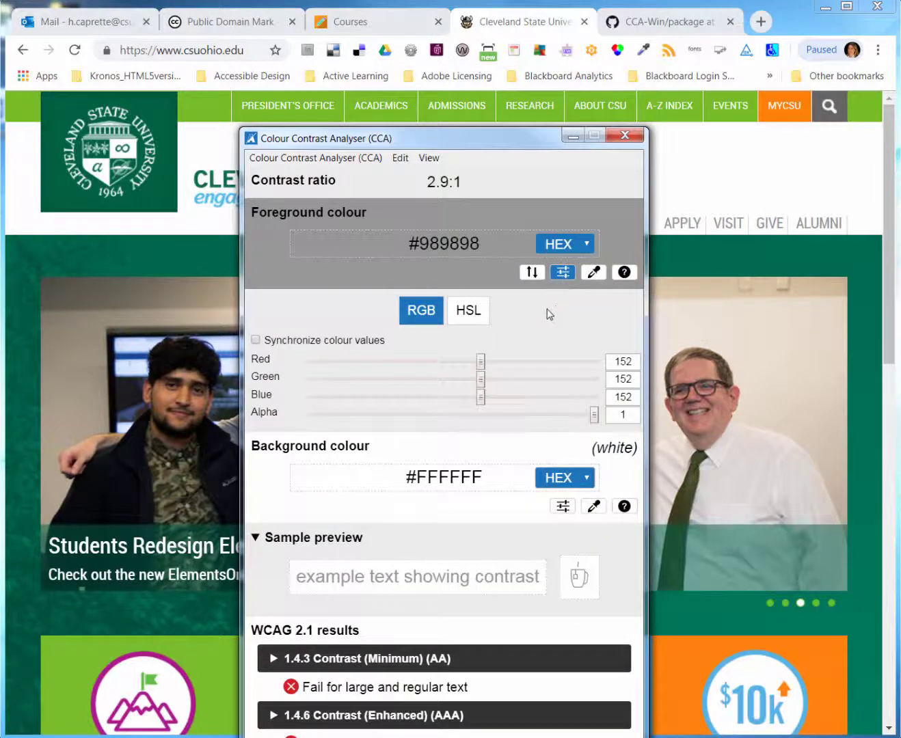
pyautogui.click(469, 312)
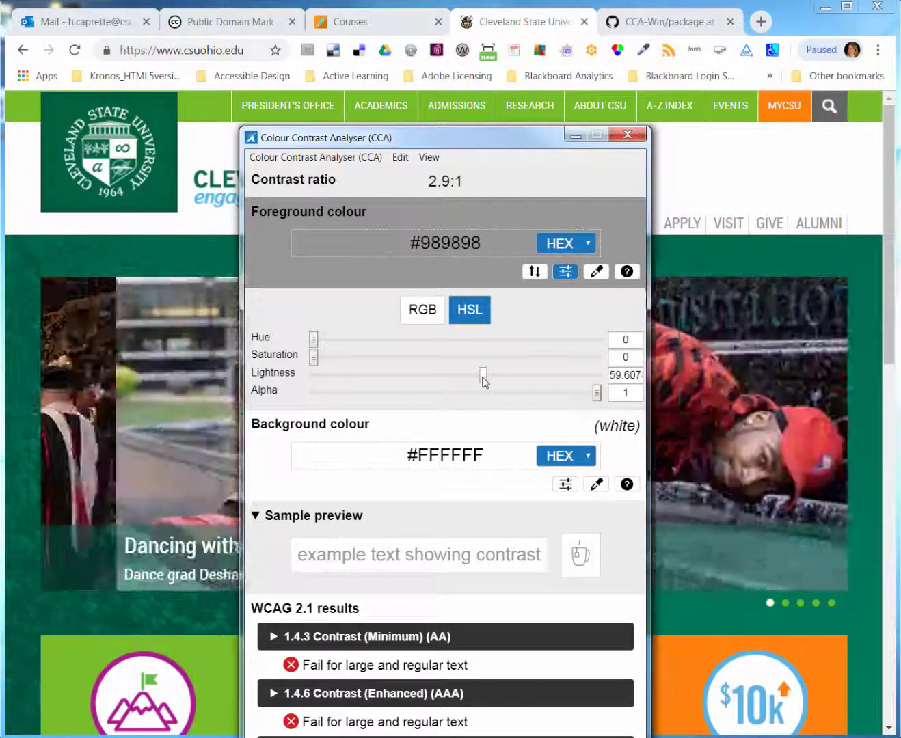
pyautogui.moveTo(483, 377); pyautogui.dragTo(474, 377)
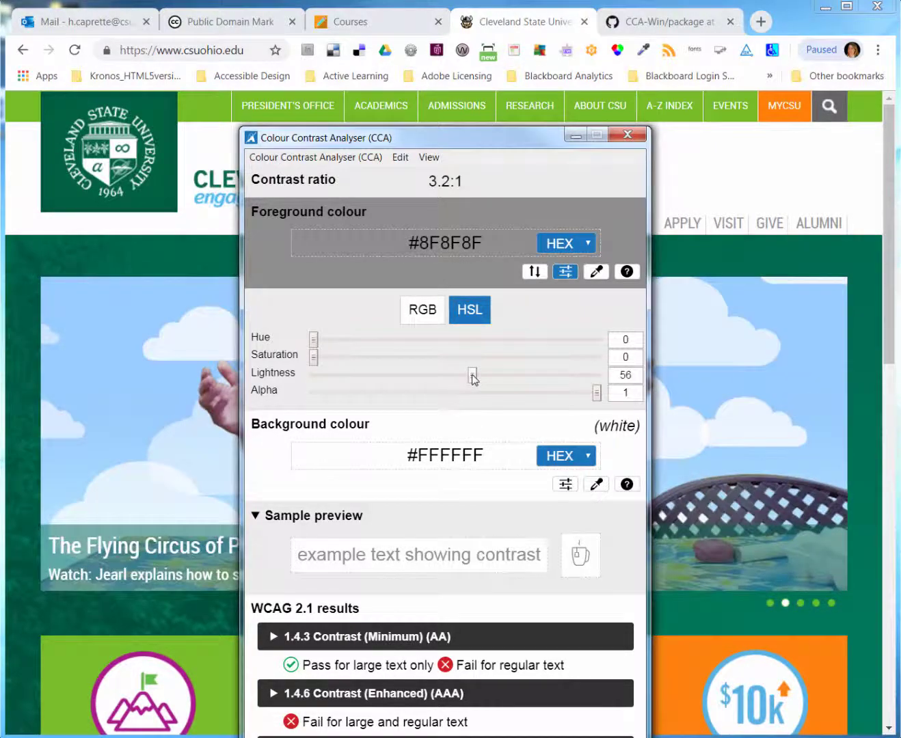
pyautogui.moveTo(471, 374); pyautogui.dragTo(444, 378)
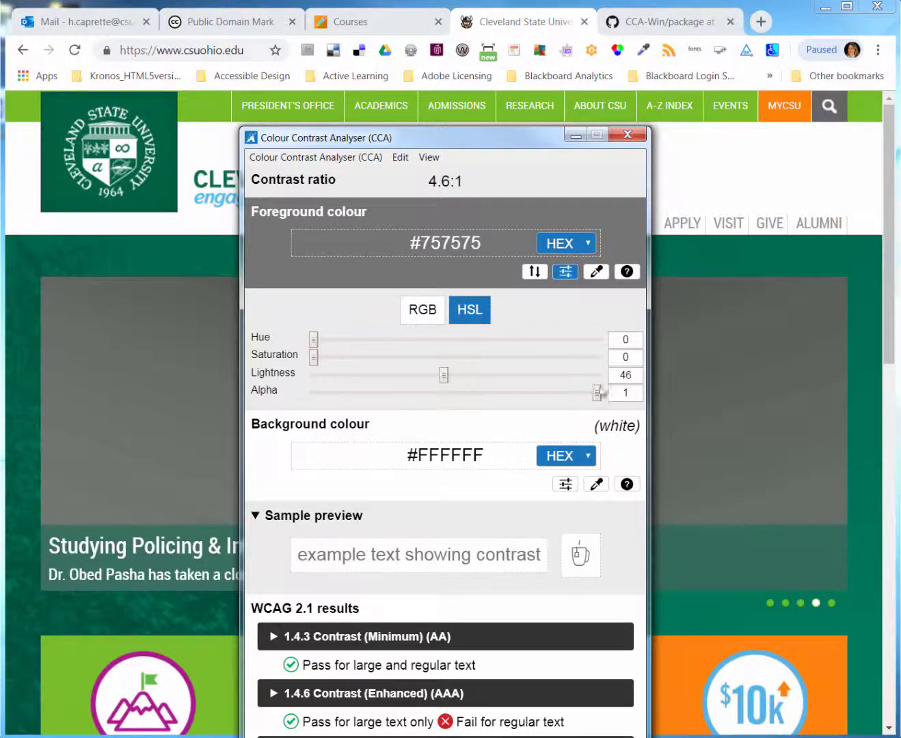
pyautogui.moveTo(635, 380); pyautogui.dragTo(613, 378)
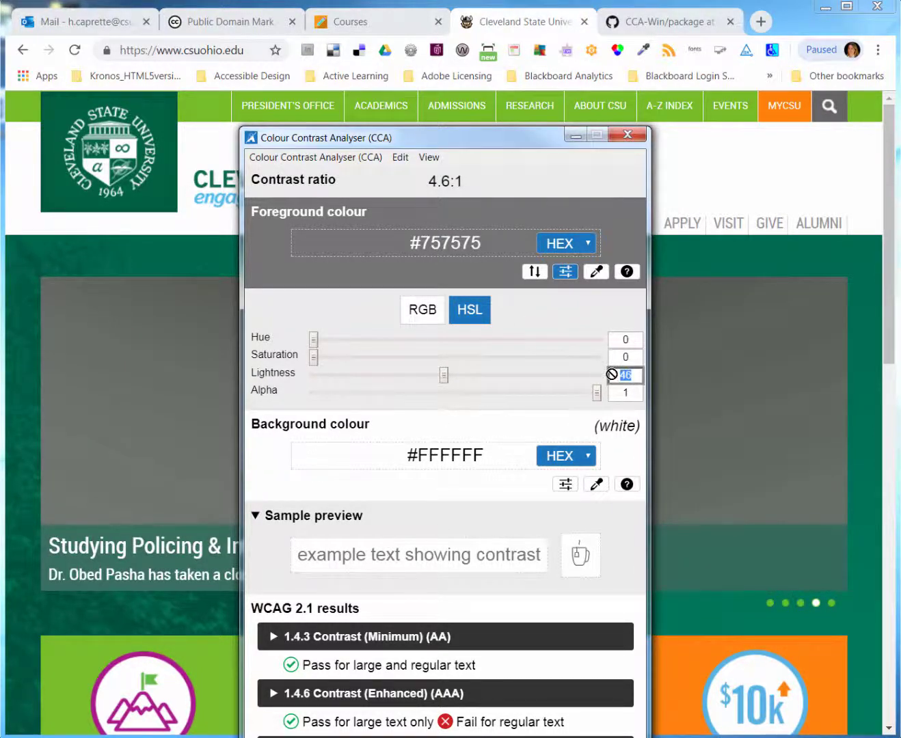
# Enter Lightness 47 then 45, then slide it to 34 (#575757) for 7.3:1, passing AAA
pyautogui.click(611, 374)
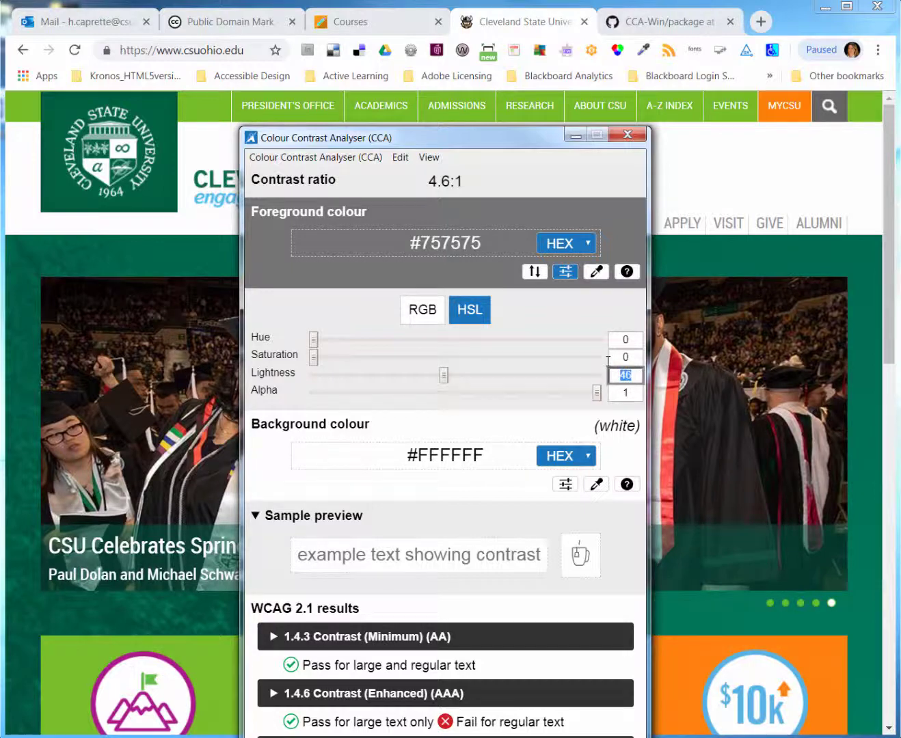
pyautogui.write('47')
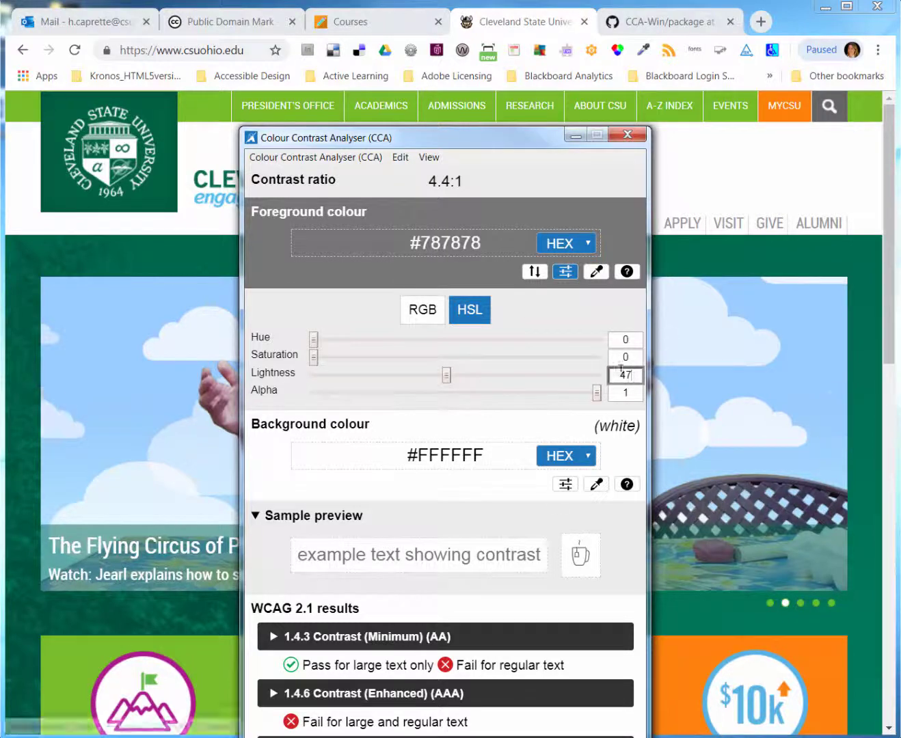
pyautogui.moveTo(632, 375); pyautogui.dragTo(610, 376)
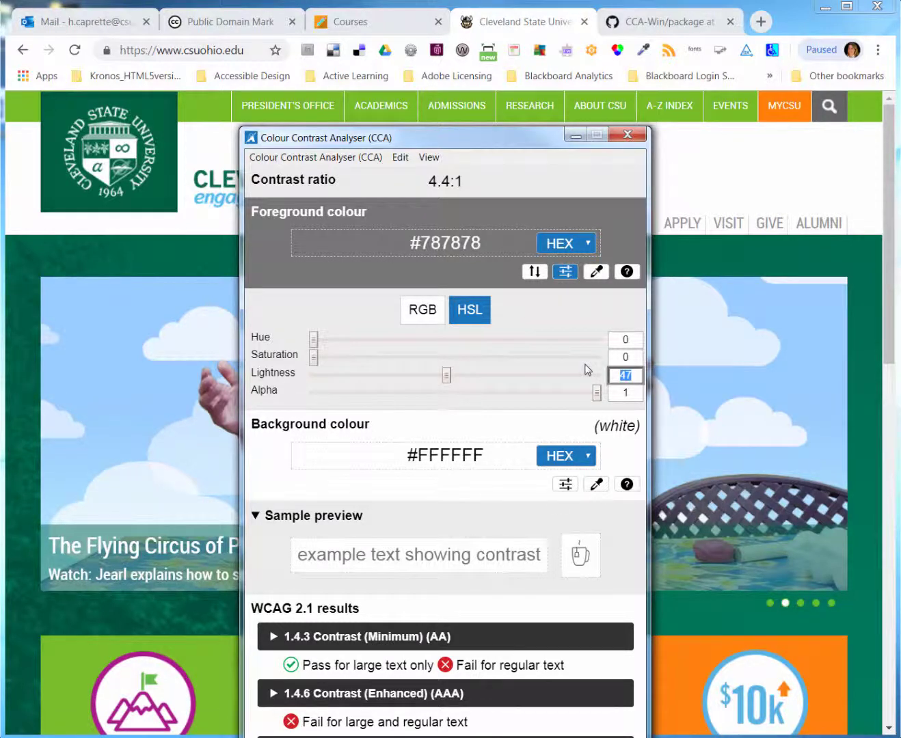
pyautogui.write('45')
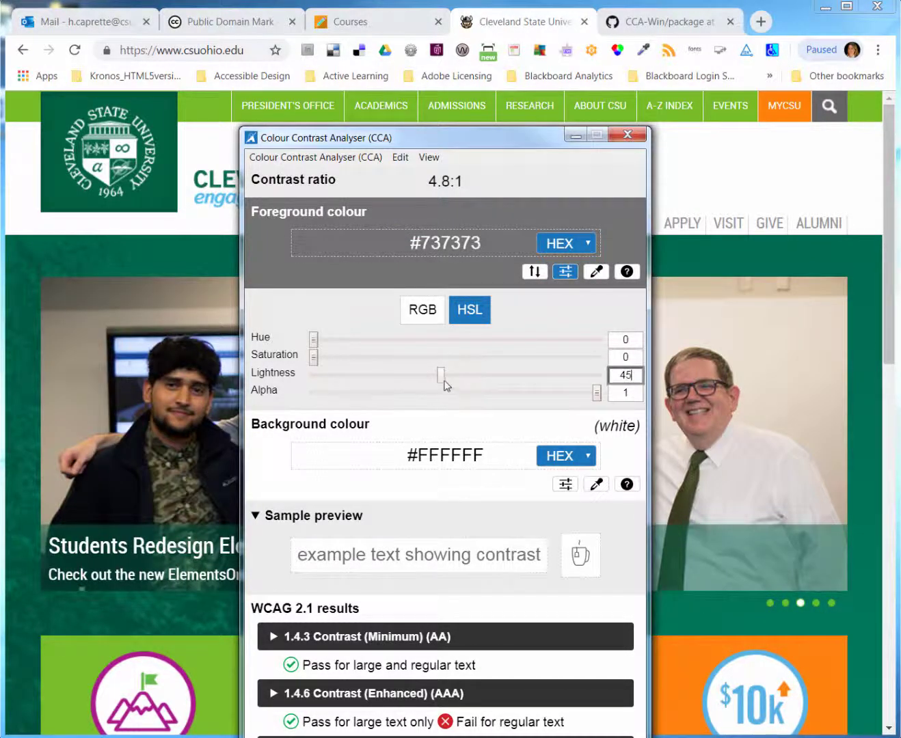
pyautogui.moveTo(442, 381); pyautogui.dragTo(410, 380)
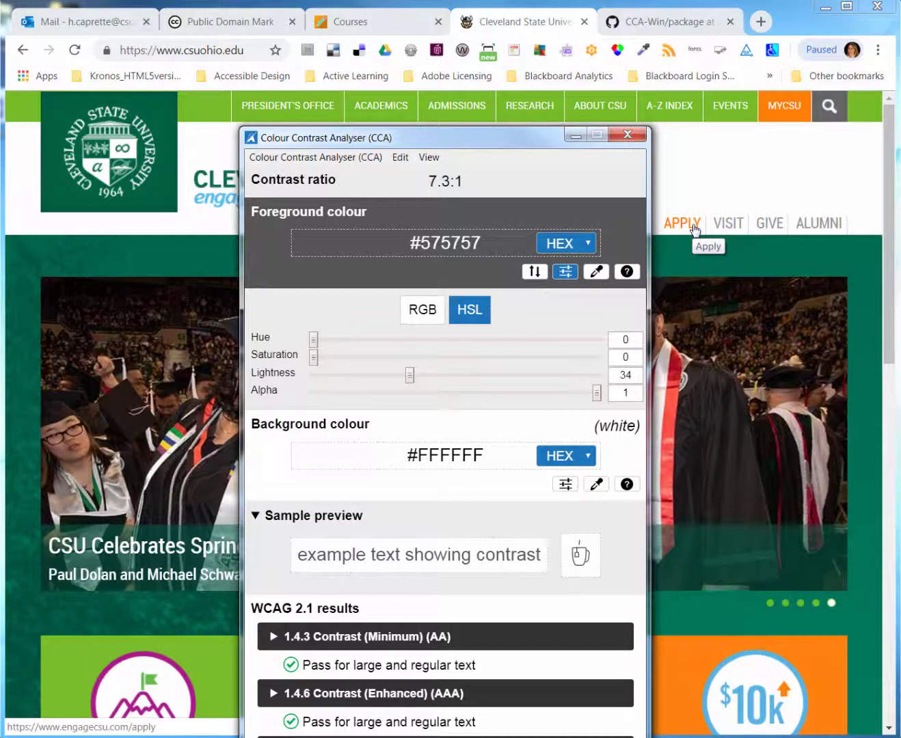
# Move the analyser window up and left beside the CSU page and refocus it
pyautogui.moveTo(422, 135); pyautogui.dragTo(233, 56)
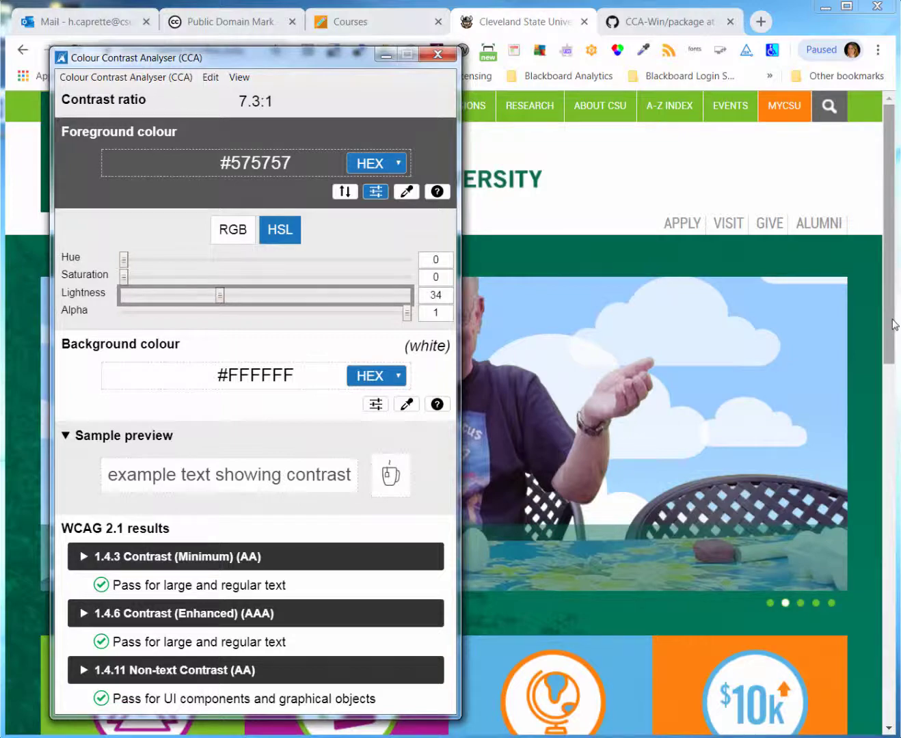
pyautogui.moveTo(892, 324); pyautogui.dragTo(893, 682)
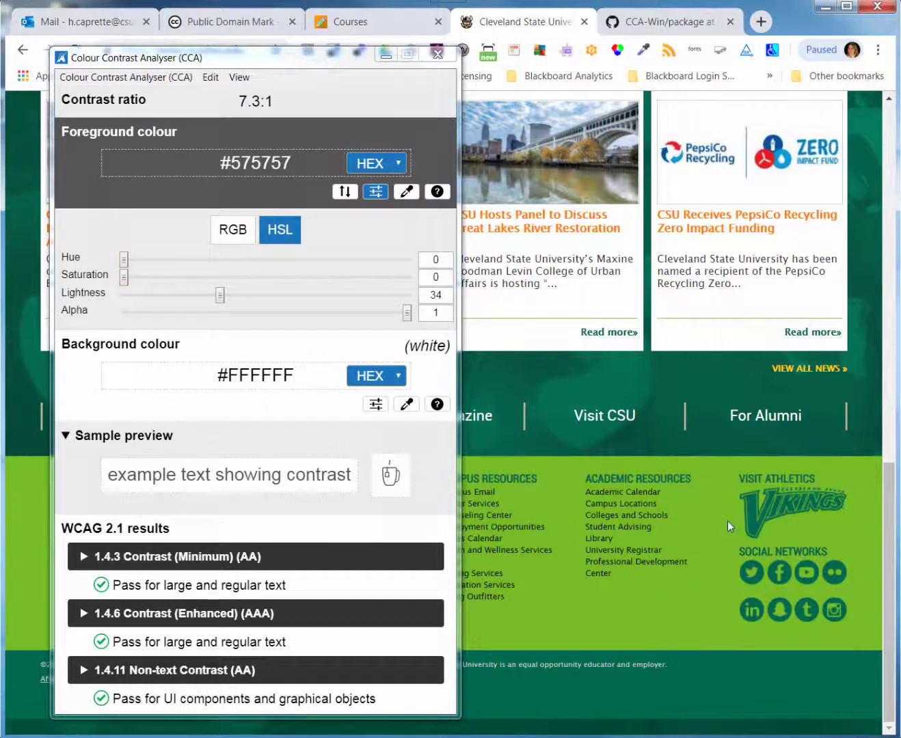
pyautogui.click(408, 193)
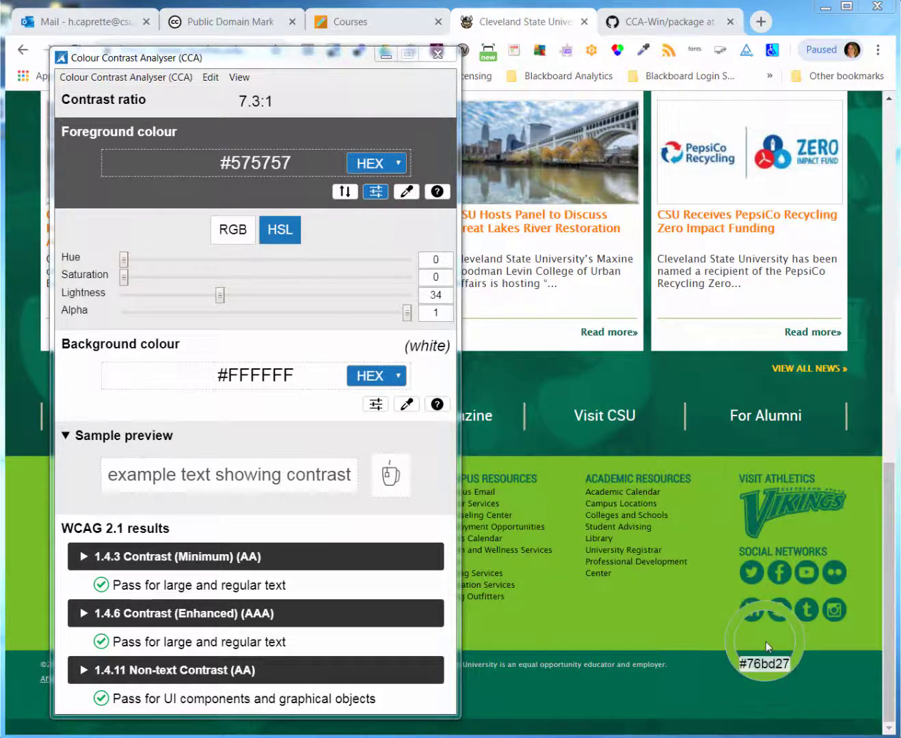
# Sample dark green #00694D as foreground and the footer's #76BD27 as background
pyautogui.click(758, 574)
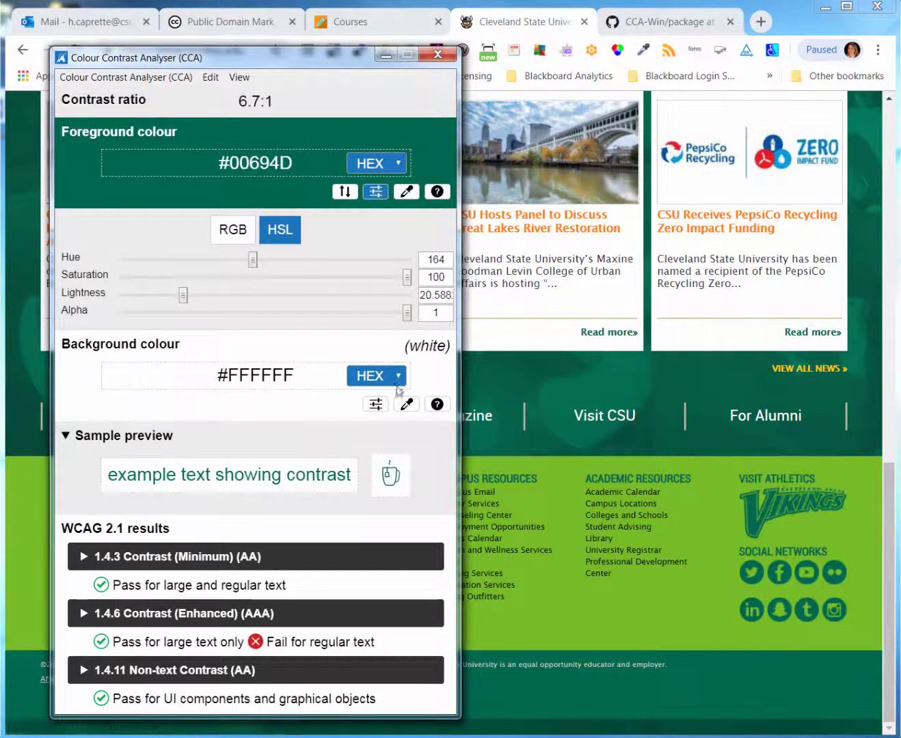
pyautogui.click(406, 405)
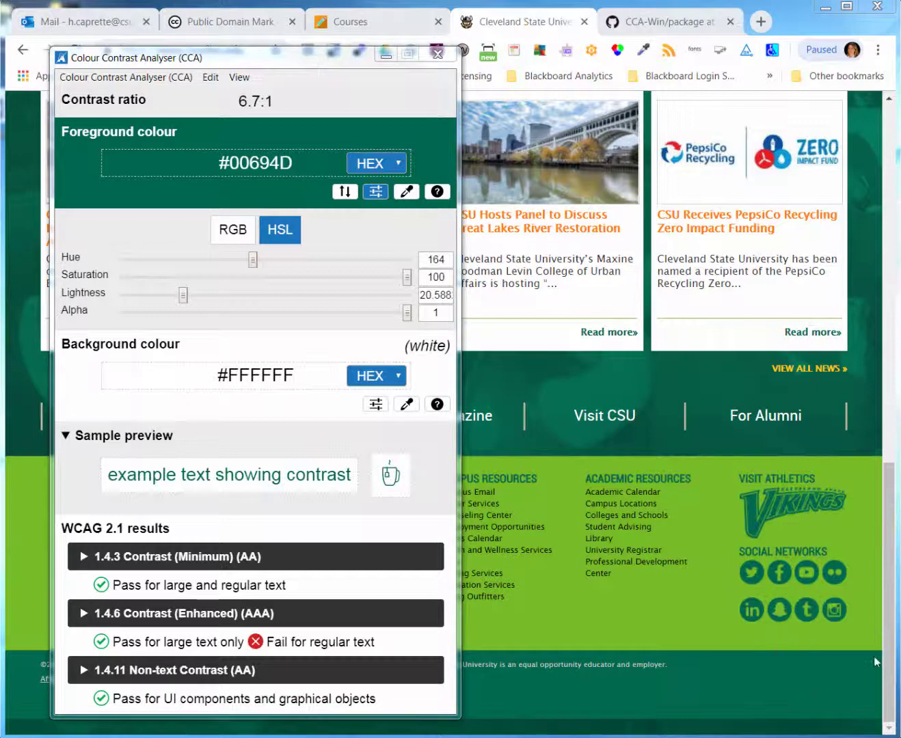
pyautogui.click(683, 622)
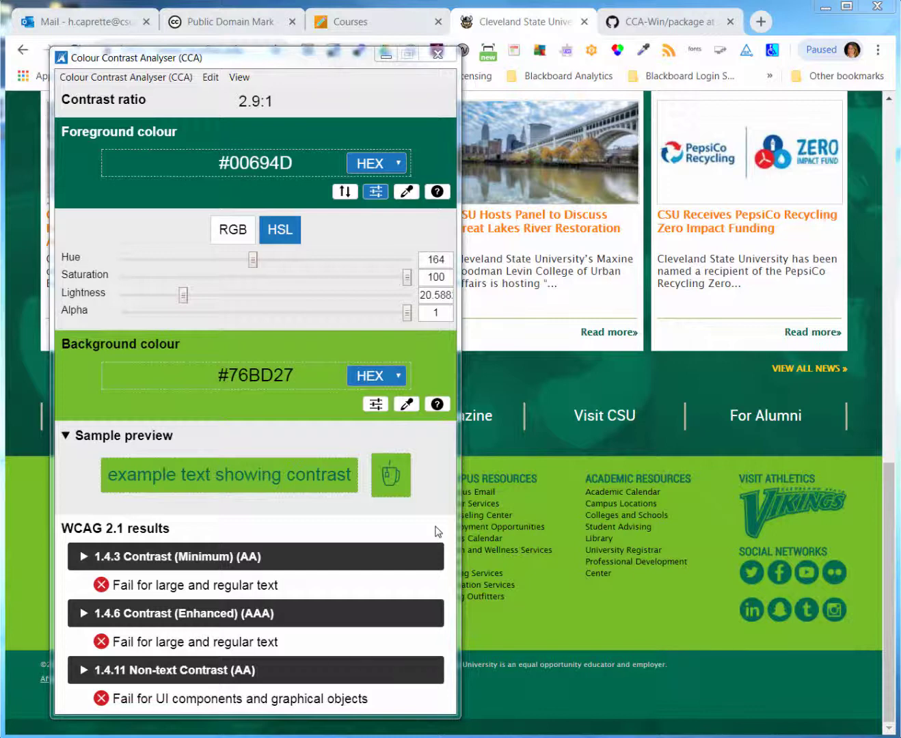
# Show the colour blindness simulation for the green pair, placed beside the main window
pyautogui.click(239, 77)
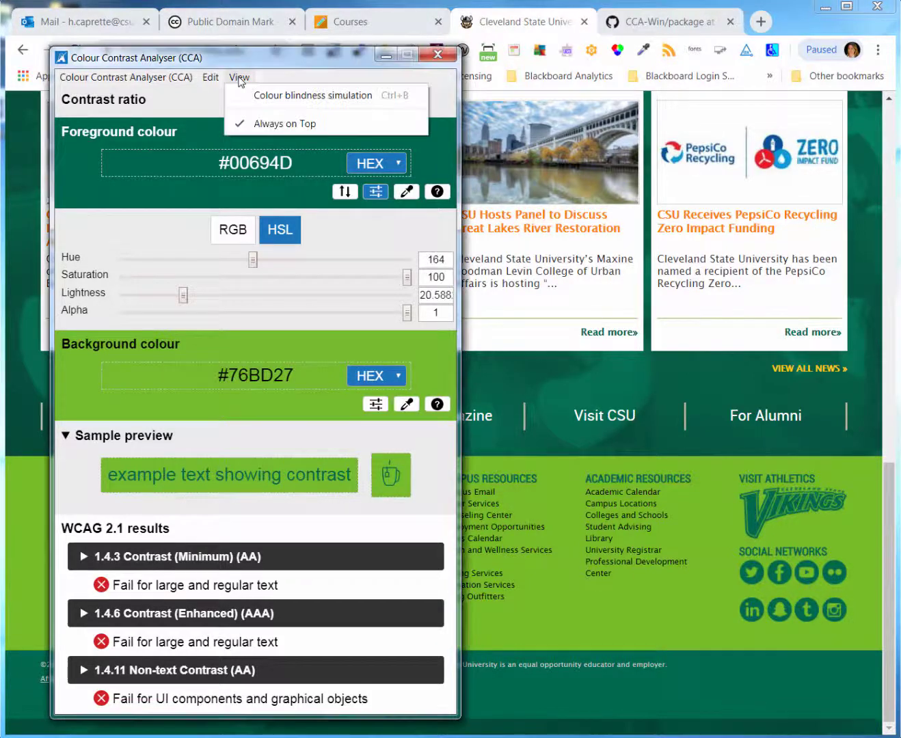
pyautogui.click(340, 103)
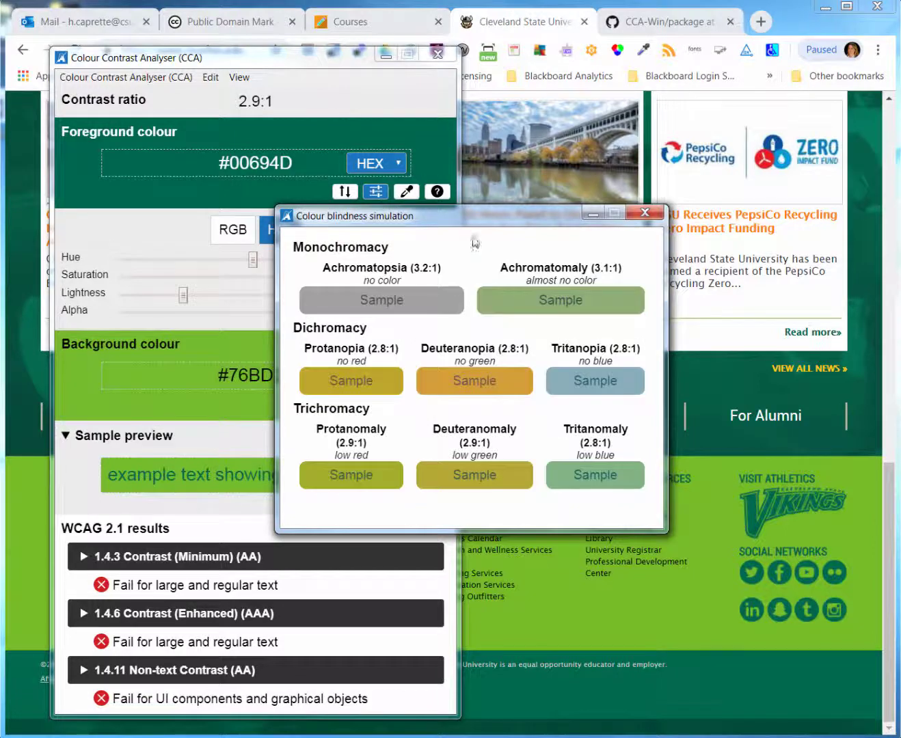
pyautogui.moveTo(553, 224); pyautogui.dragTo(749, 147)
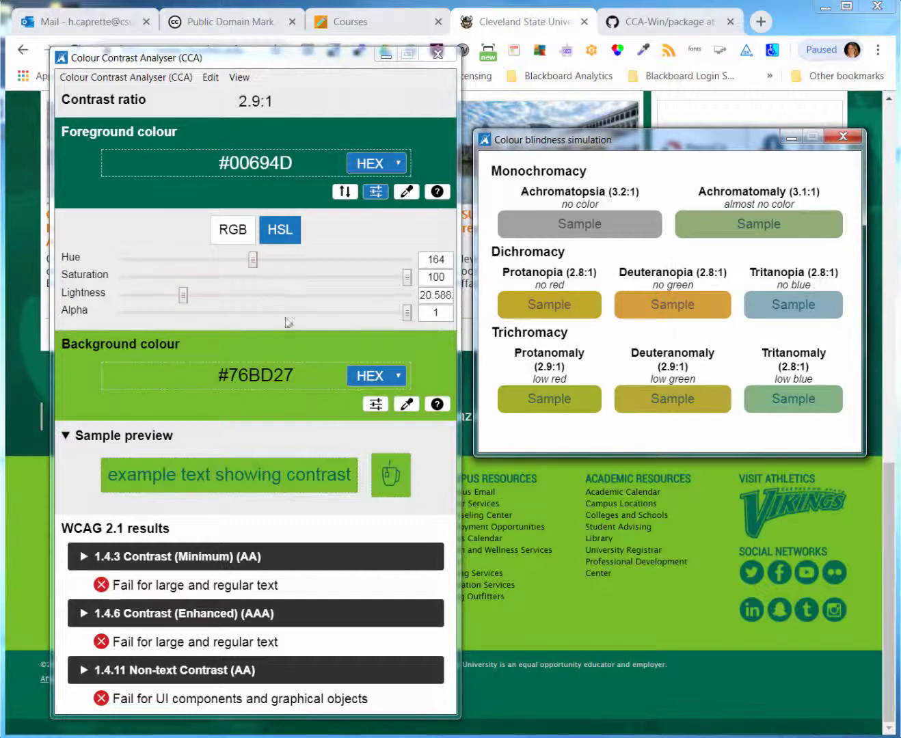
# Raise the background's HSL lightness to 68, giving #B0E378 at 4.5:1
pyautogui.click(376, 404)
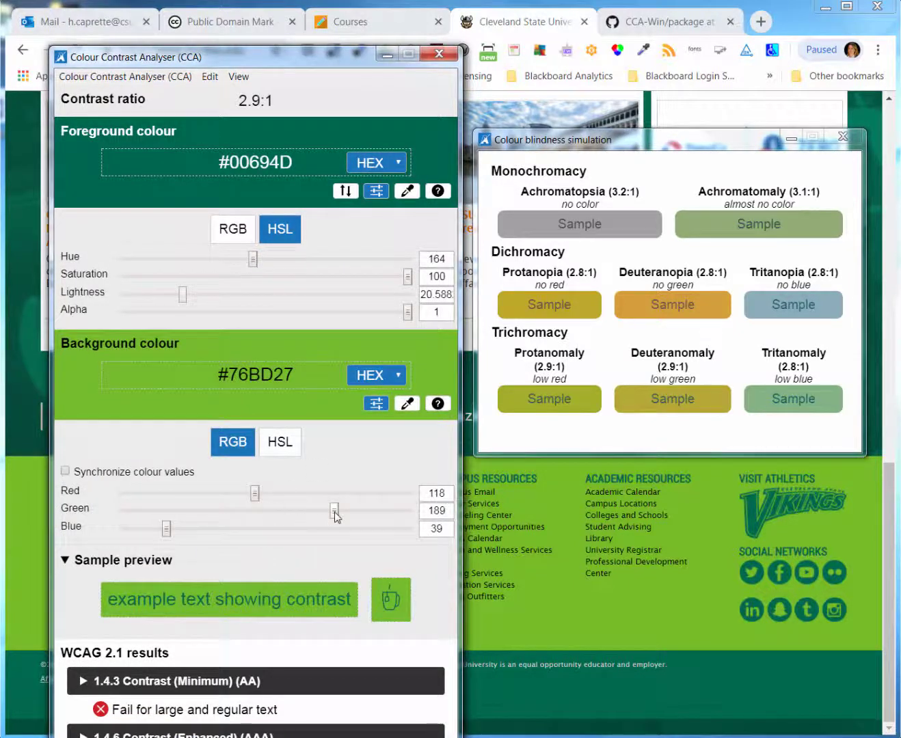
pyautogui.click(272, 451)
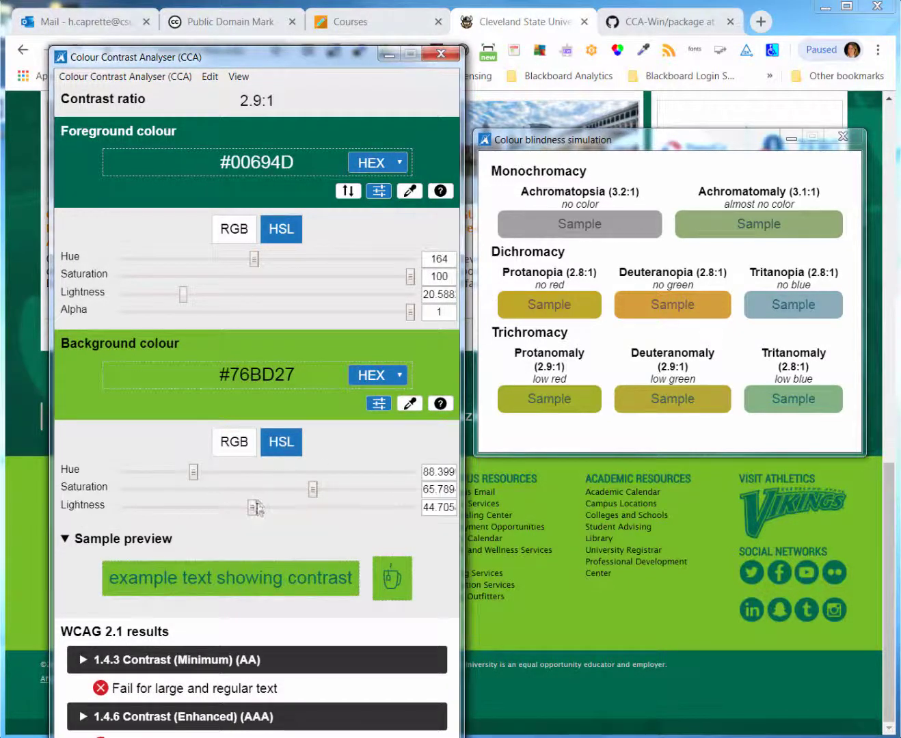
pyautogui.moveTo(251, 508); pyautogui.dragTo(288, 509)
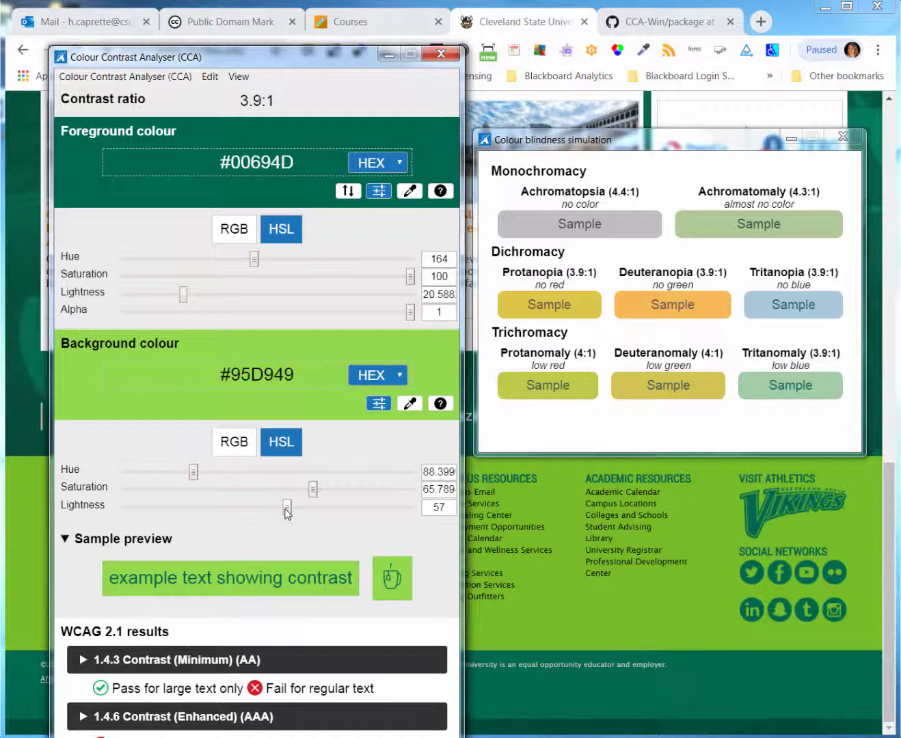
pyautogui.moveTo(287, 510); pyautogui.dragTo(320, 511)
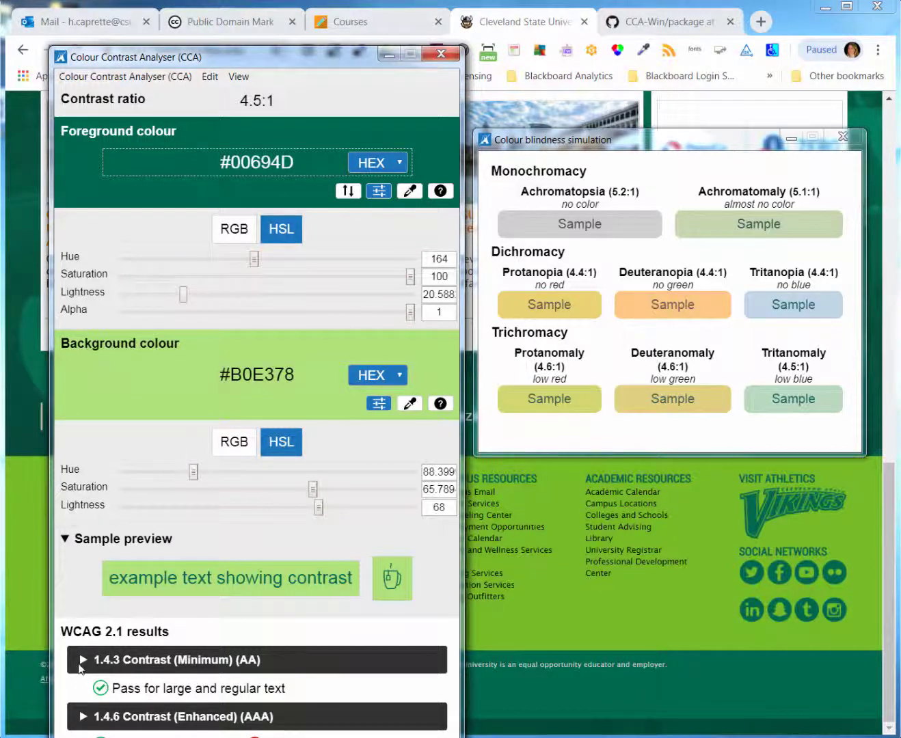
# Expand the 1.4.3 Contrast (Minimum) (AA) result, move the window up, and browse the menus
pyautogui.click(84, 661)
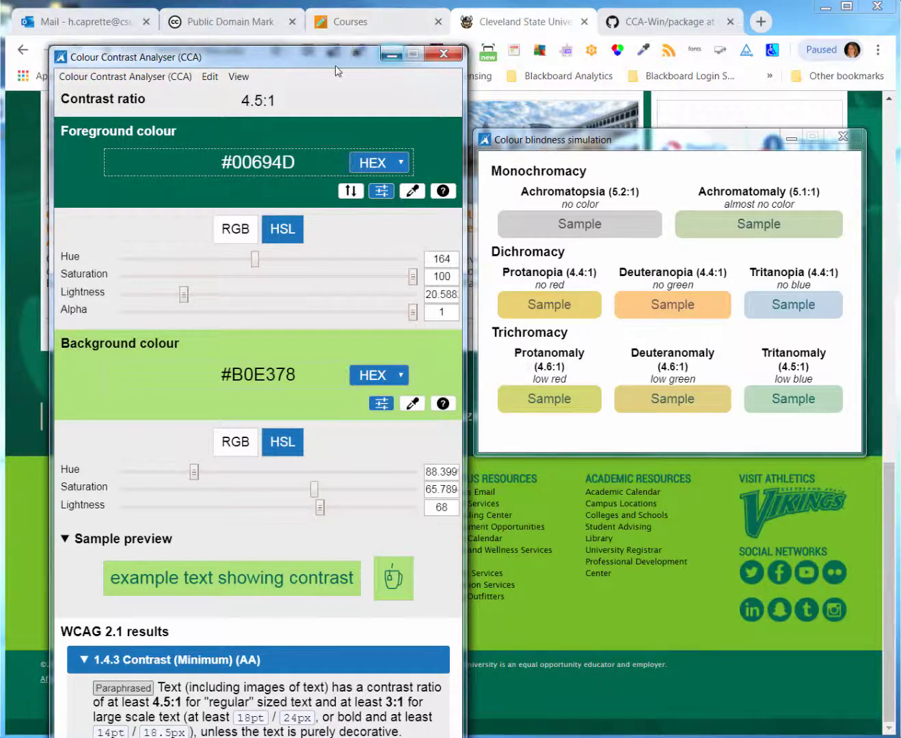
pyautogui.moveTo(334, 59); pyautogui.dragTo(333, 14)
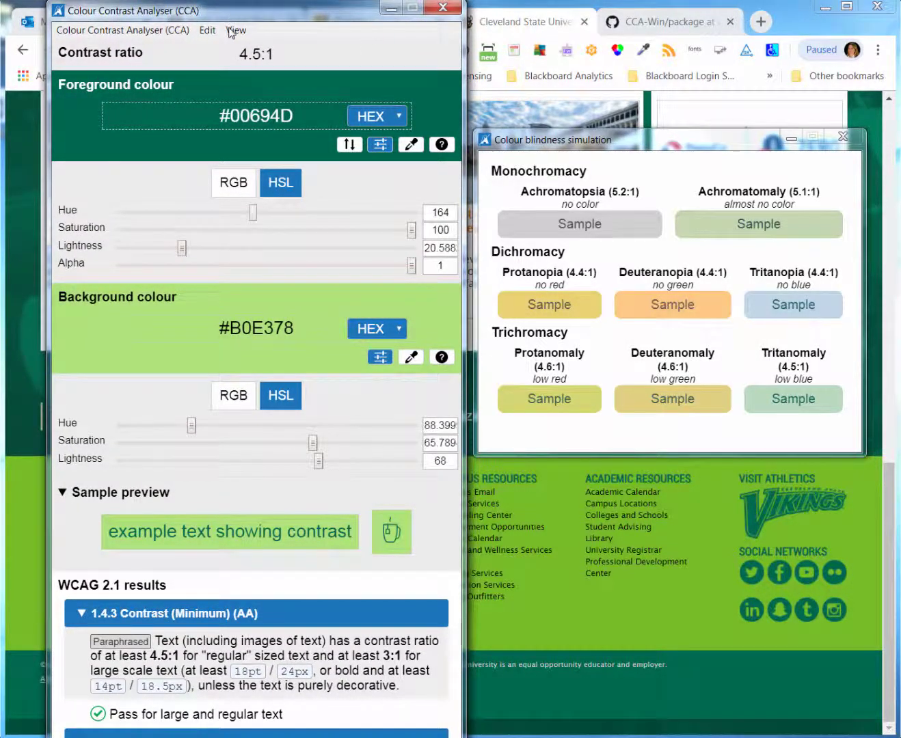
pyautogui.click(208, 30)
pyautogui.moveTo(234, 34)
pyautogui.moveTo(135, 34)
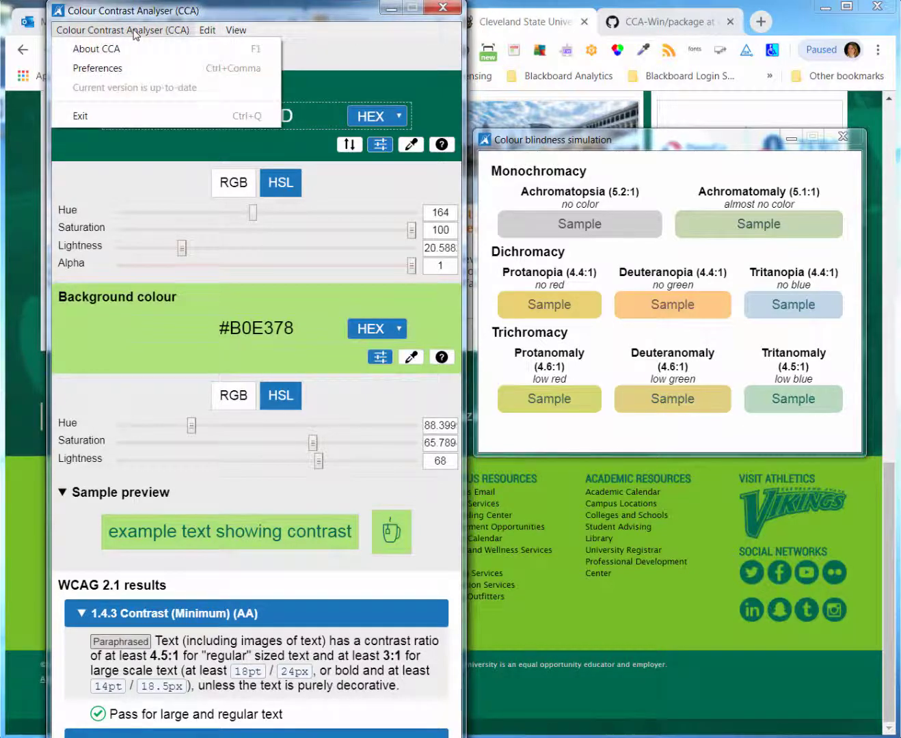
# Check the contrast ratio precision in Preferences, keeping 1 decimal place unchanged
pyautogui.click(98, 69)
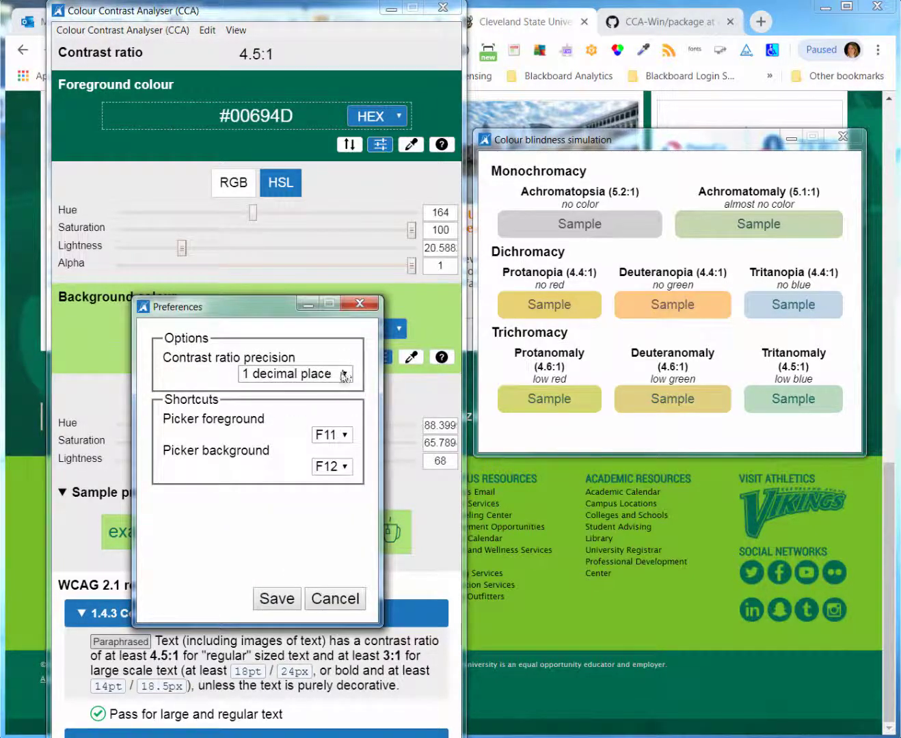
pyautogui.click(345, 374)
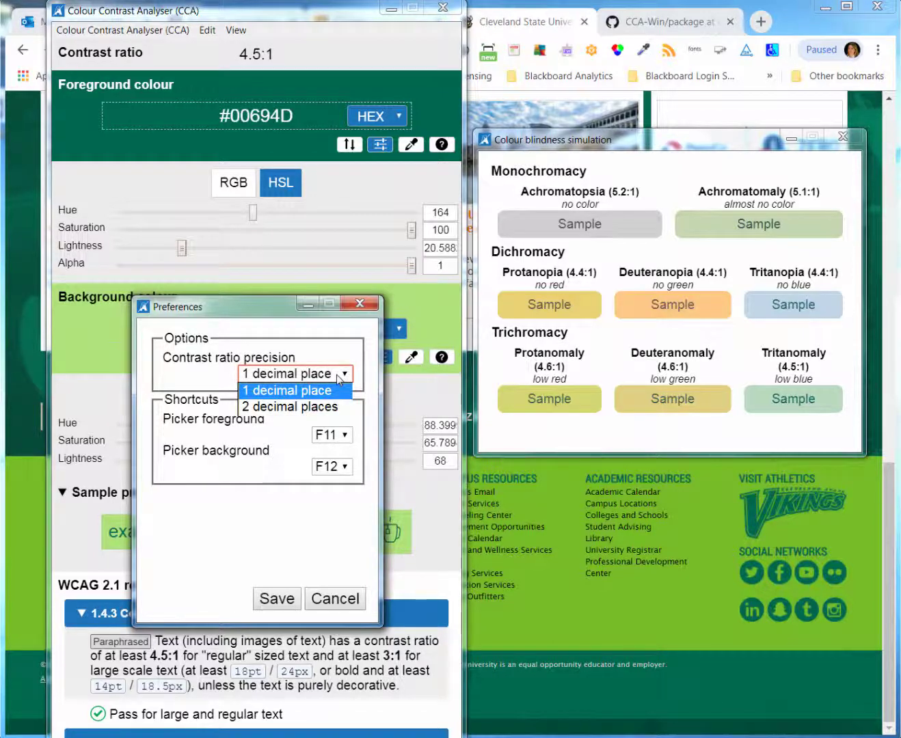
pyautogui.click(335, 599)
pyautogui.click(336, 599)
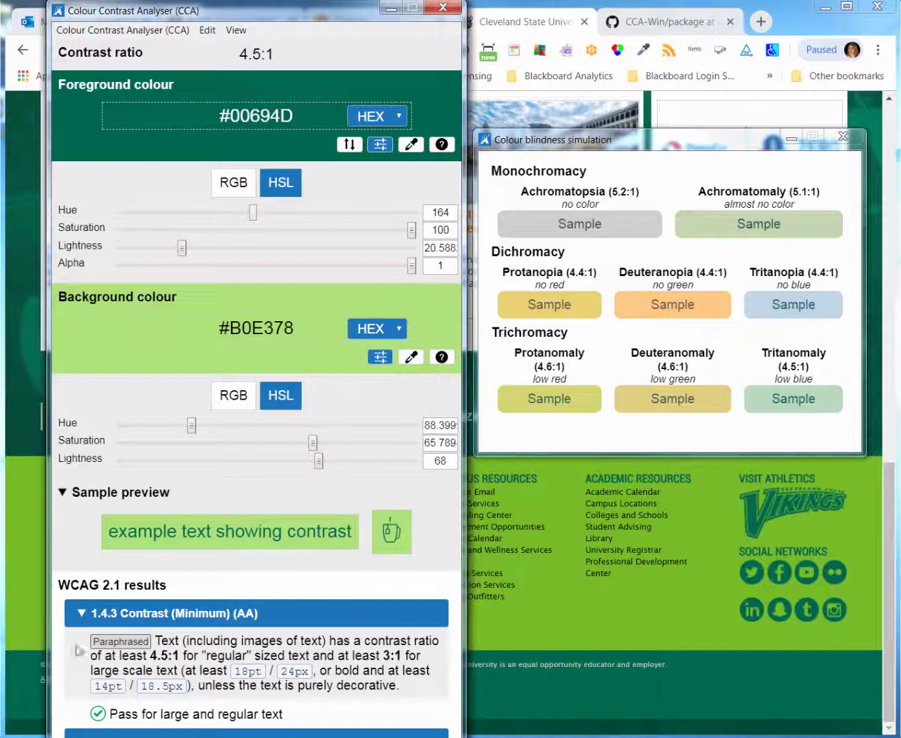
# Copy the contrast results via Edit > Copy results and switch to Word
pyautogui.click(207, 30)
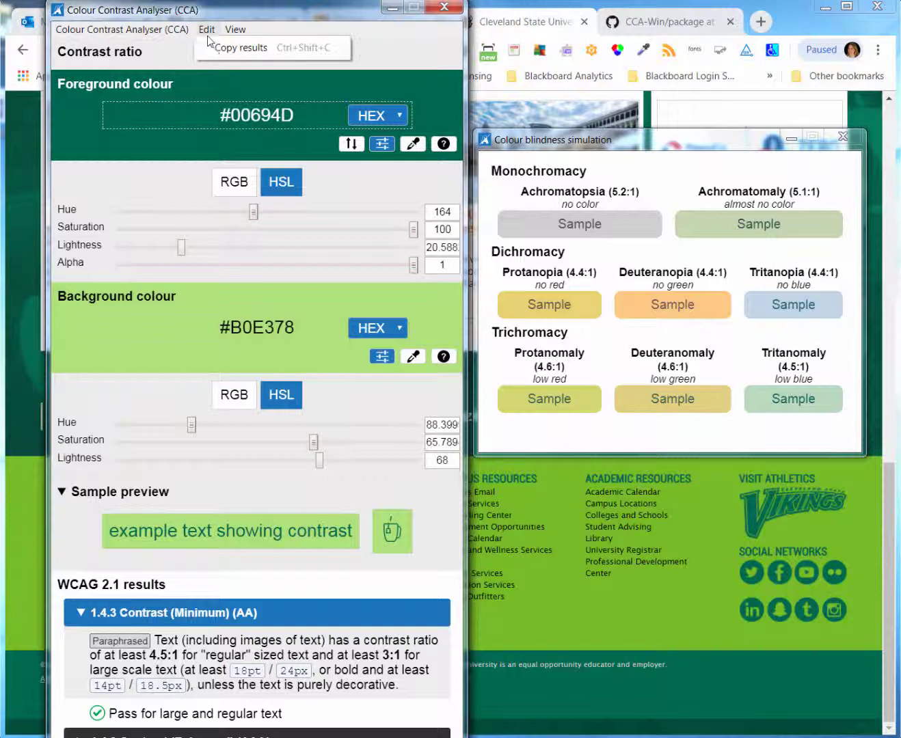
pyautogui.click(261, 49)
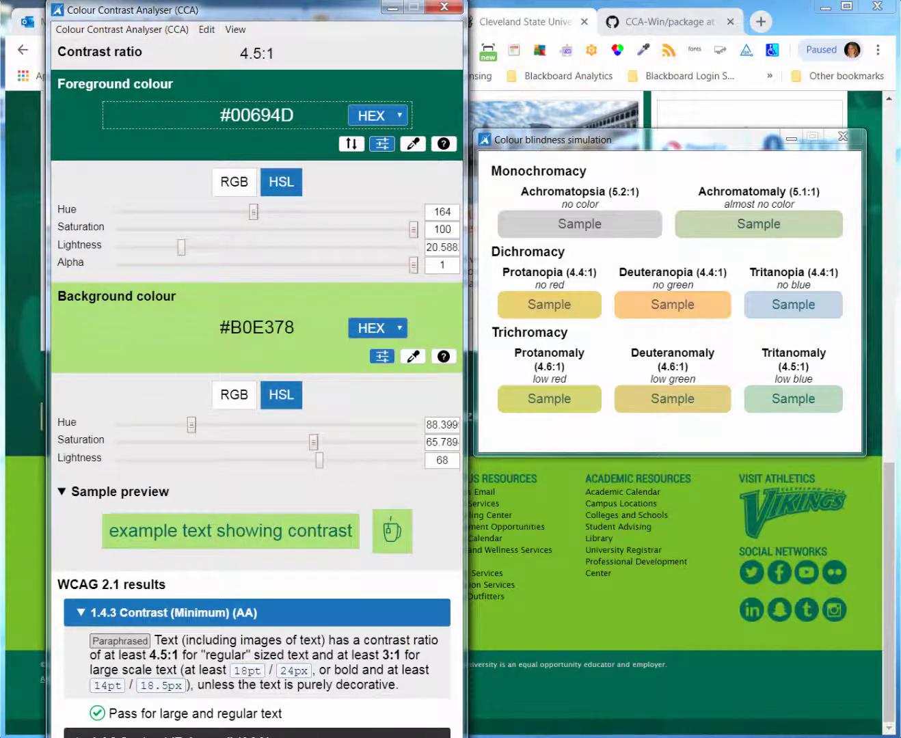
pyautogui.hotkey('alt', 'Tab')
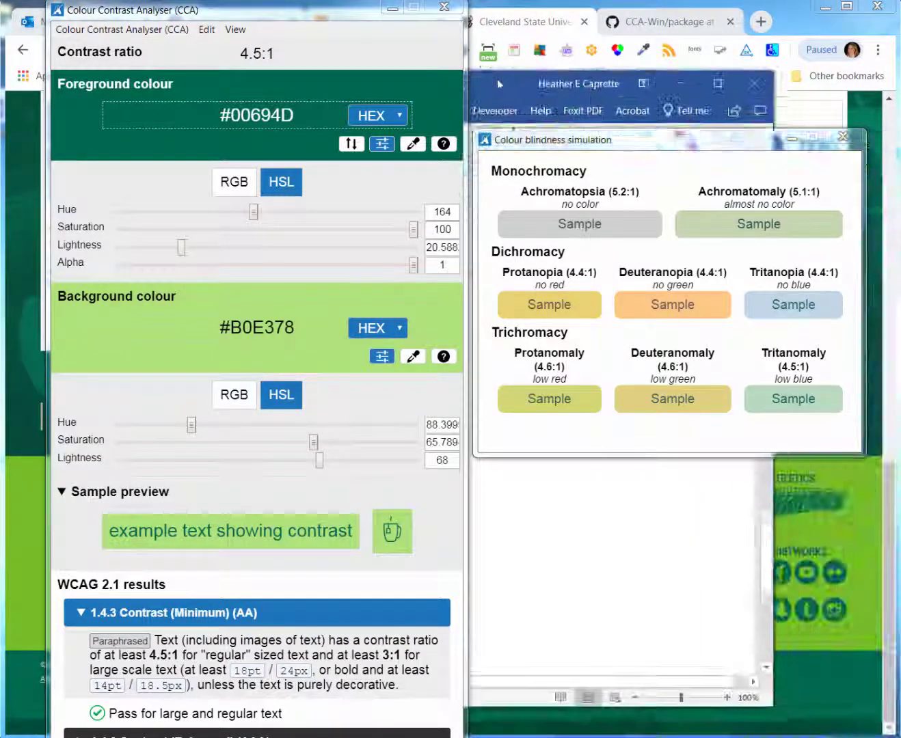
# Close the simulation window, minimise CCA, and paste the #00694D on #B0E378 results into Word
pyautogui.click(842, 137)
pyautogui.click(393, 7)
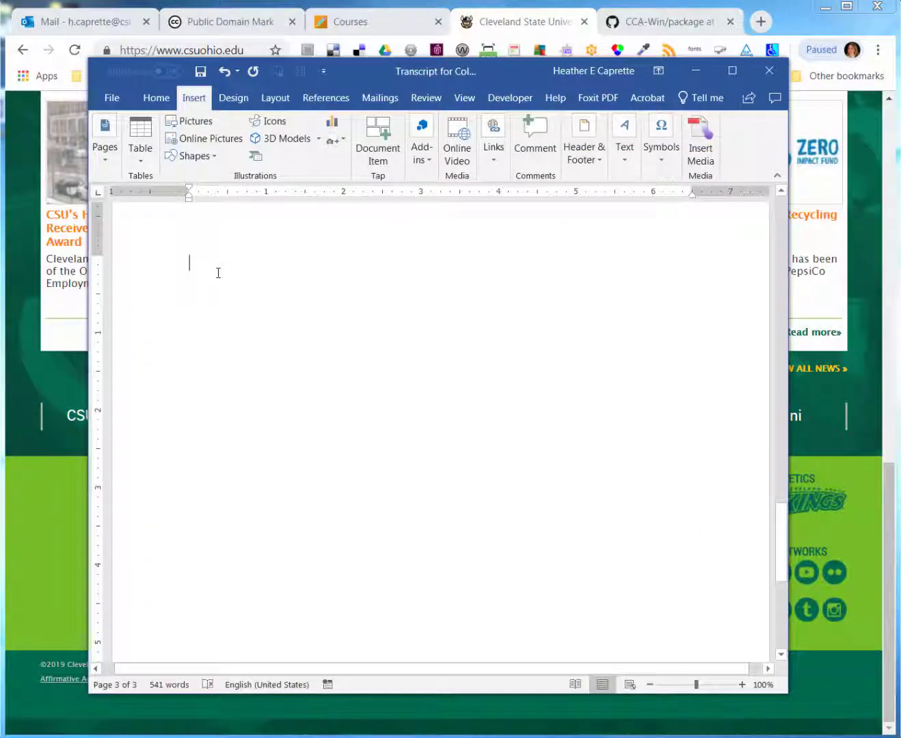
pyautogui.hotkey('ctrl', 'v')
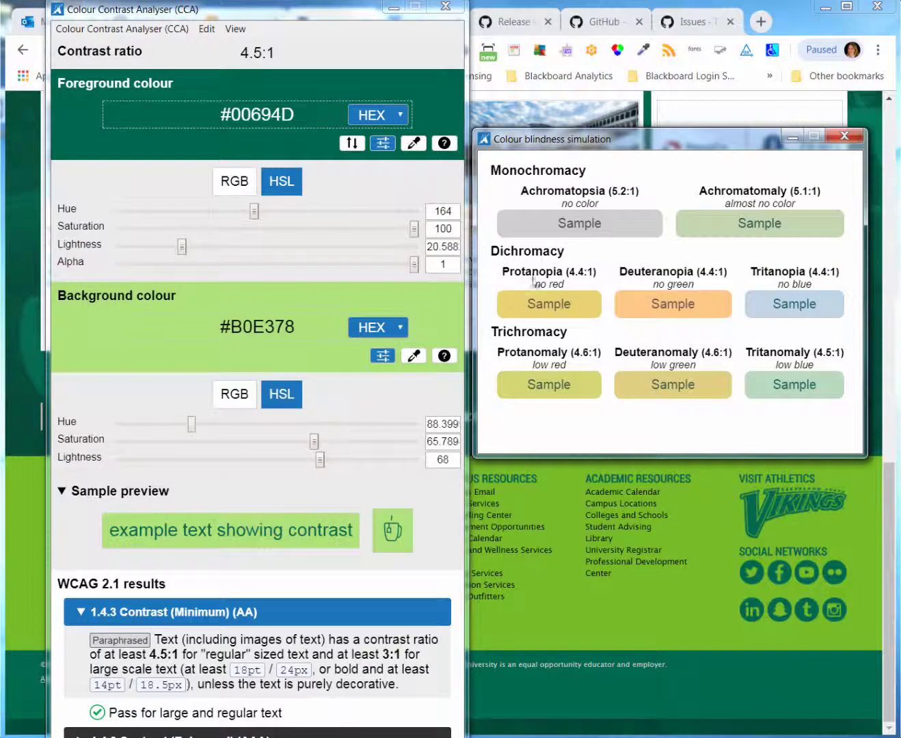
# Close the simulation, minimise CCA, and show the Paciello Group's Colour Contrast page in Chrome
pyautogui.click(854, 136)
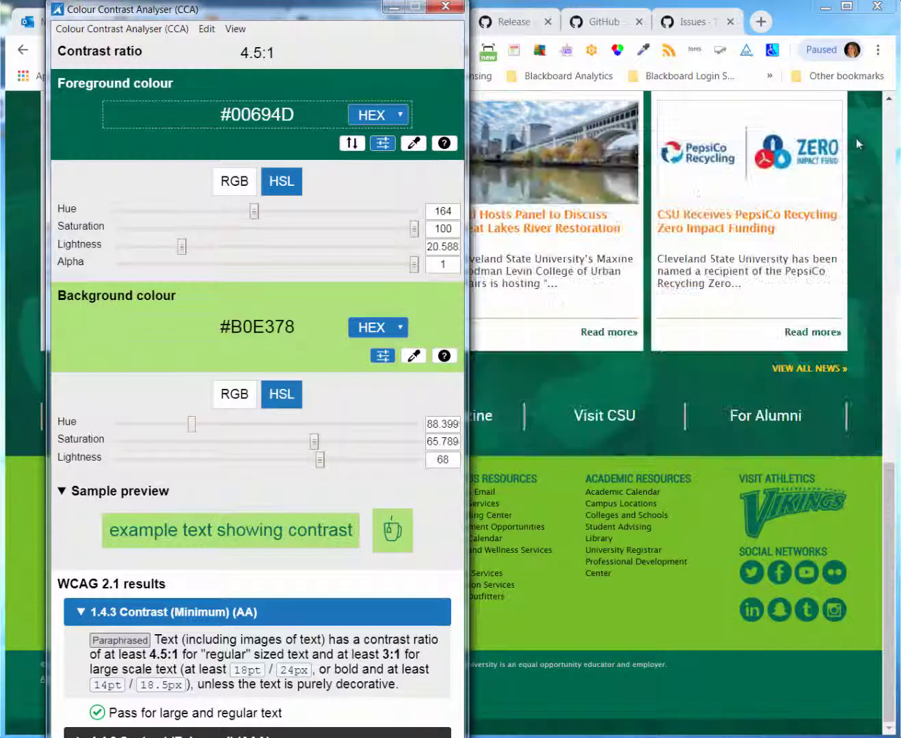
pyautogui.click(394, 9)
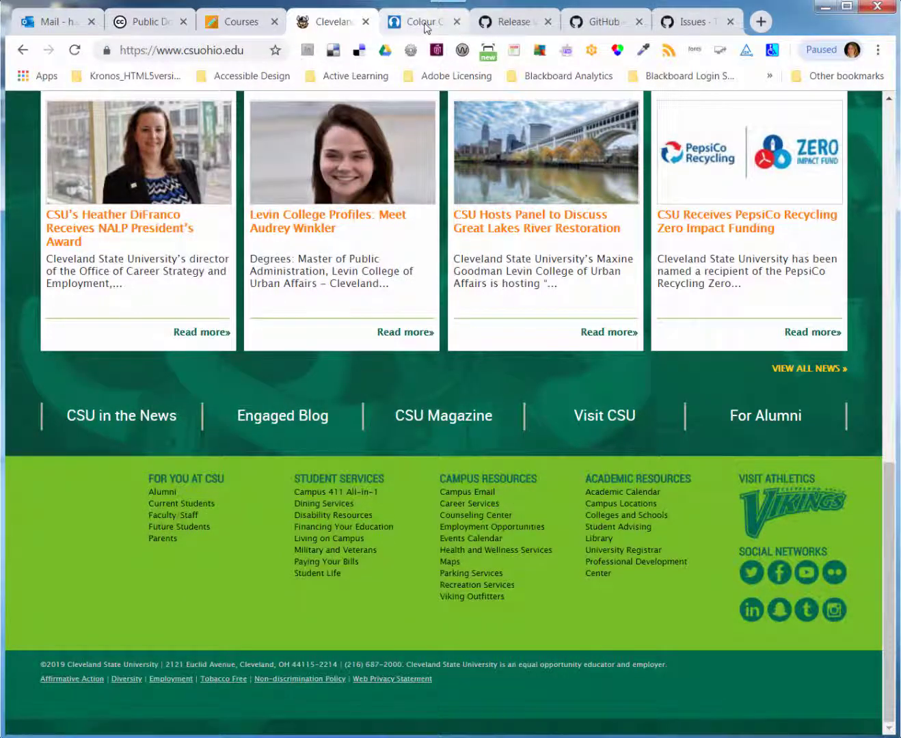
pyautogui.click(423, 25)
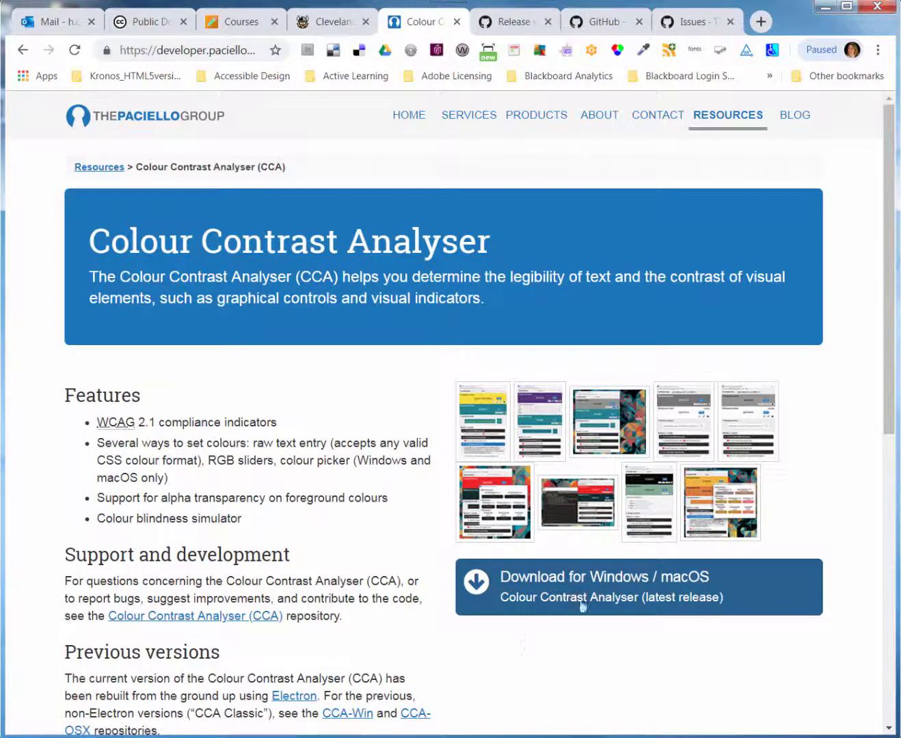
# Scroll the CCAe v1.1.1 release change log, then view the repository's open bug issues
pyautogui.click(511, 22)
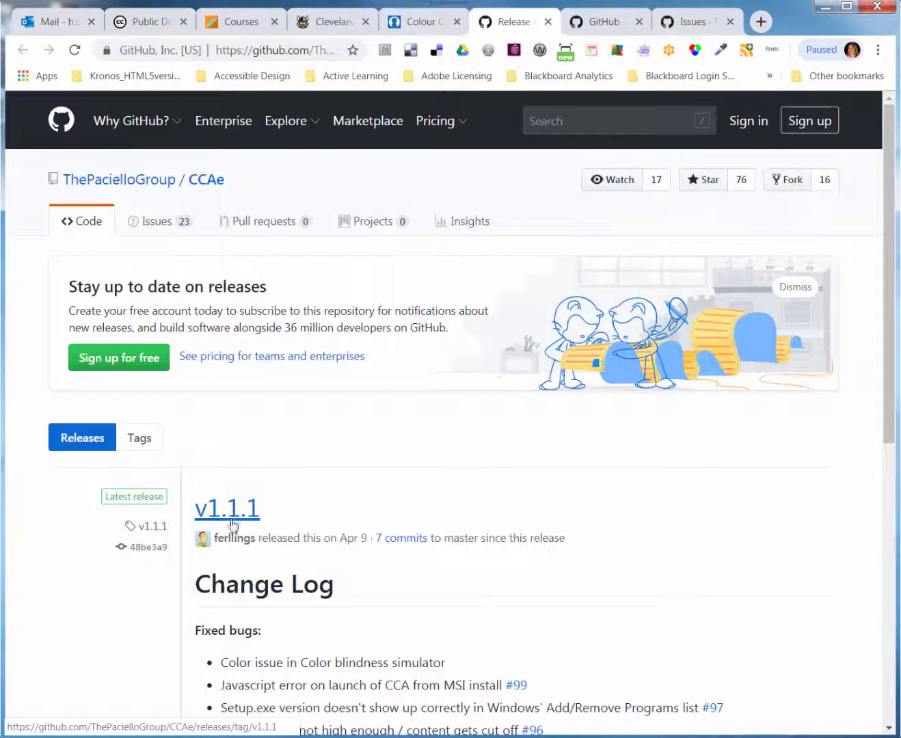
pyautogui.scroll(-1, 388, 655)
pyautogui.scroll(-2, 387, 651)
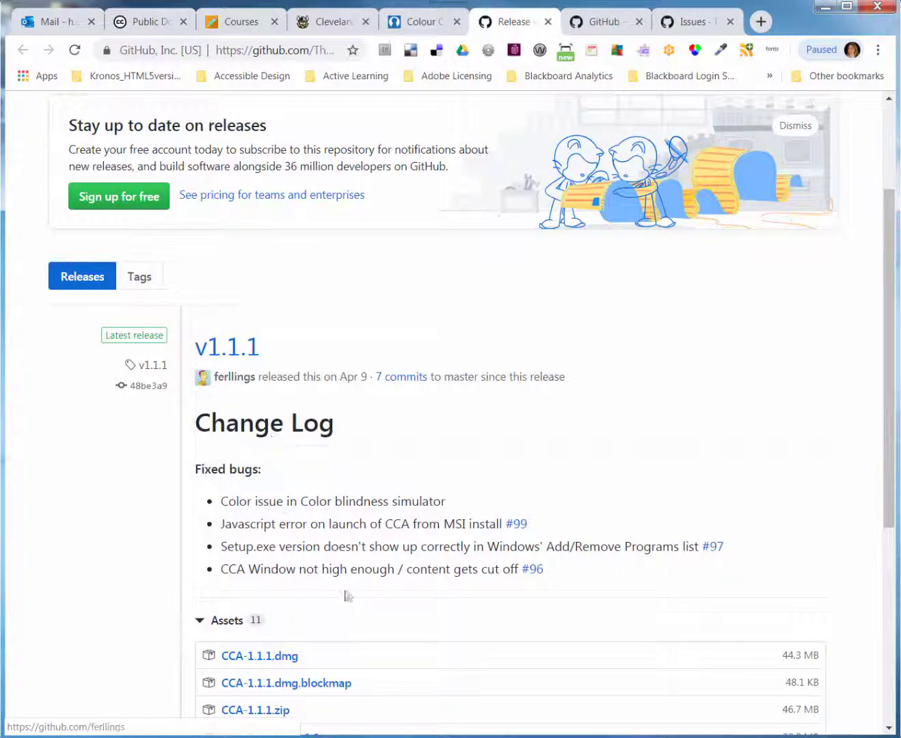
pyautogui.scroll(-4, 342, 588)
pyautogui.click(615, 26)
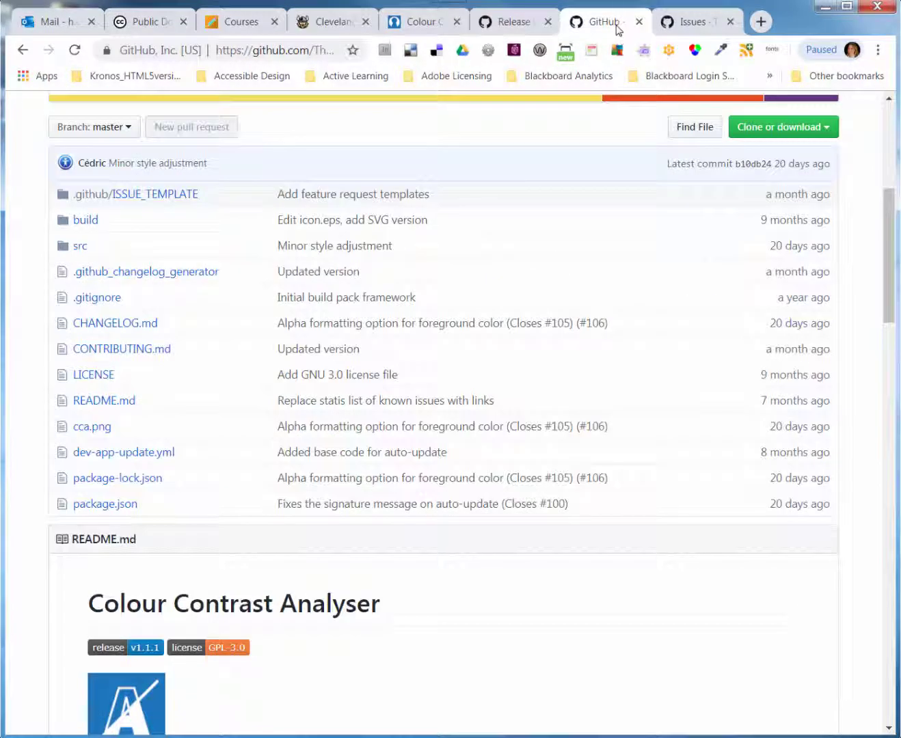
pyautogui.click(700, 24)
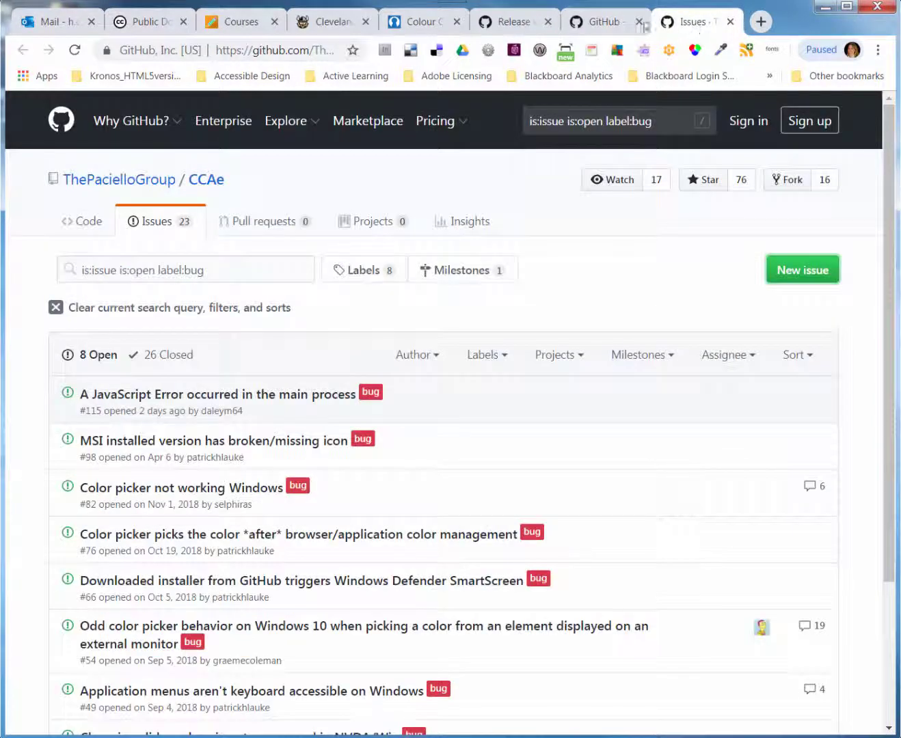